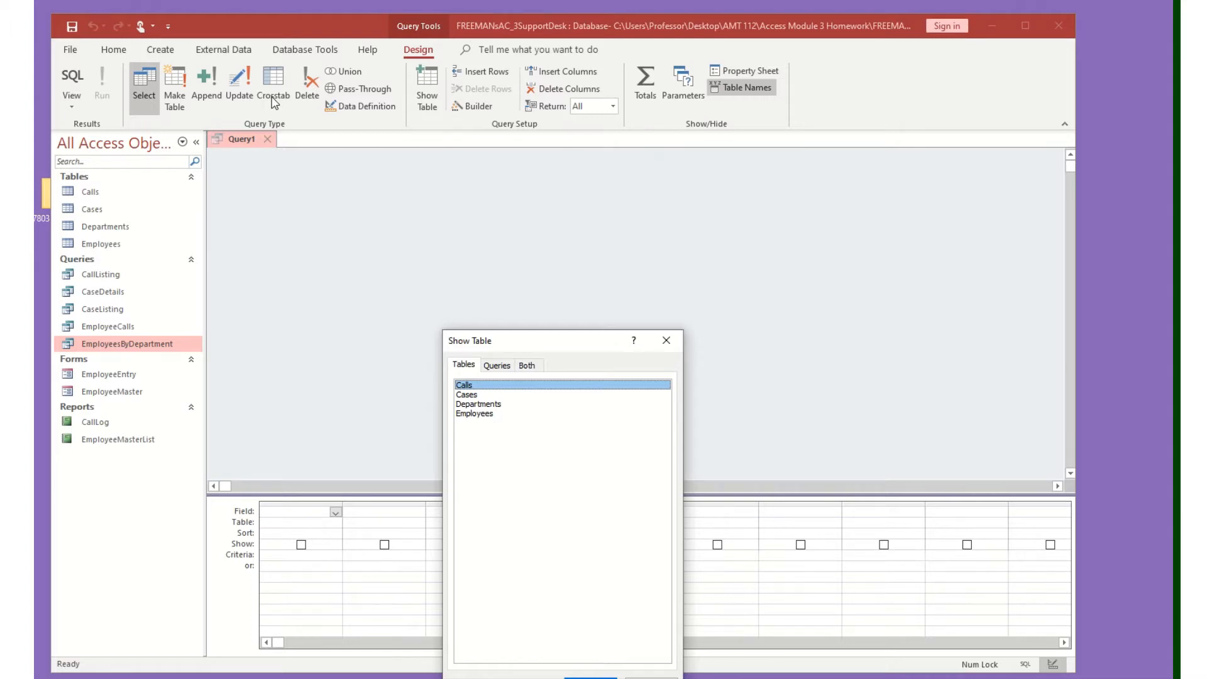
Add the Cases and Employees tables to the new query and enlarge both field lists to show all fields.
{"action": "double_click", "coordinate": [493, 395]}
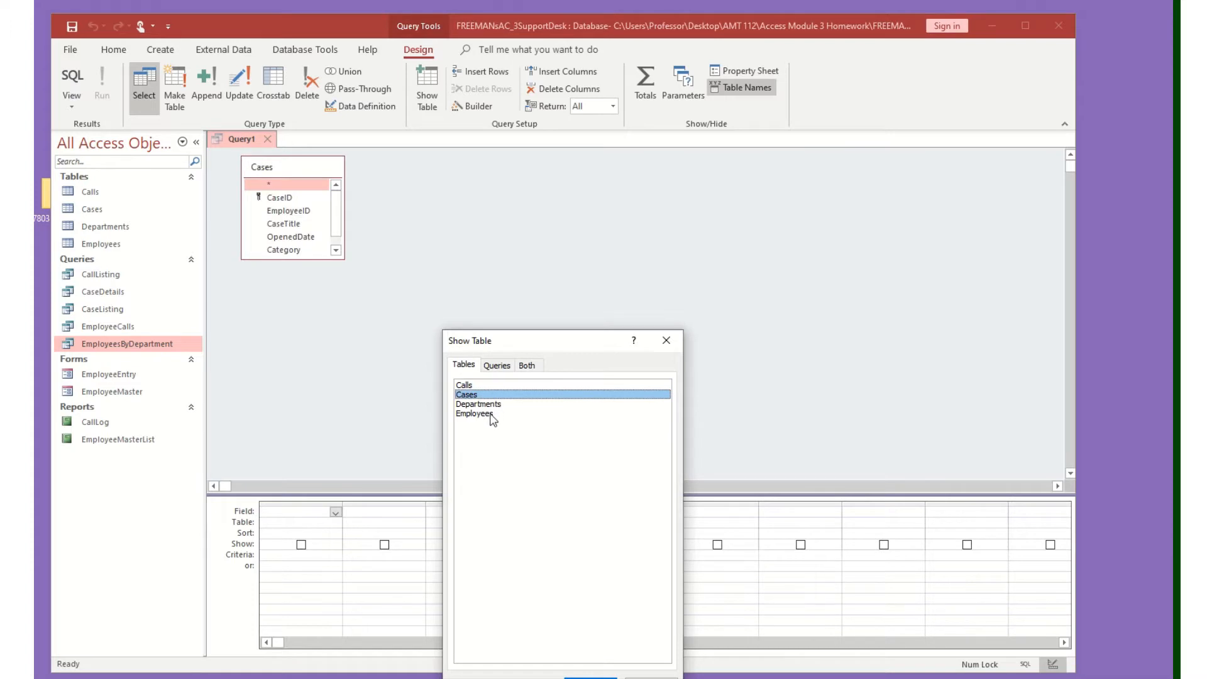
{"action": "double_click", "coordinate": [490, 413]}
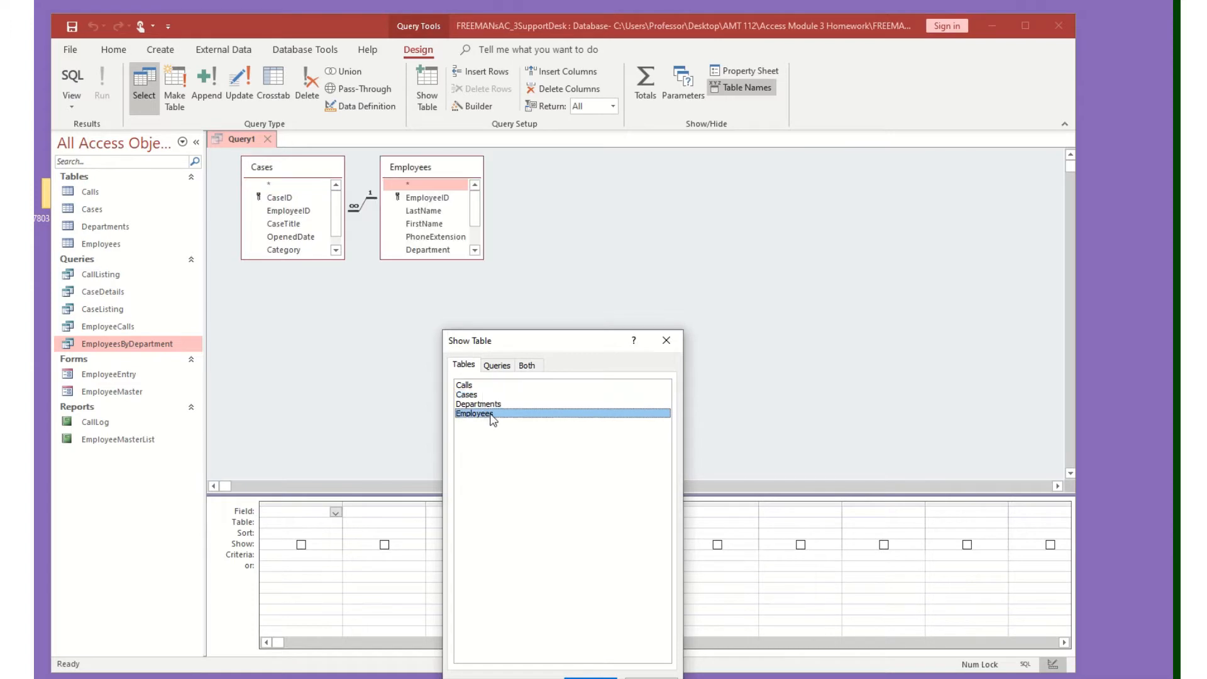
{"action": "left_click", "coordinate": [670, 339]}
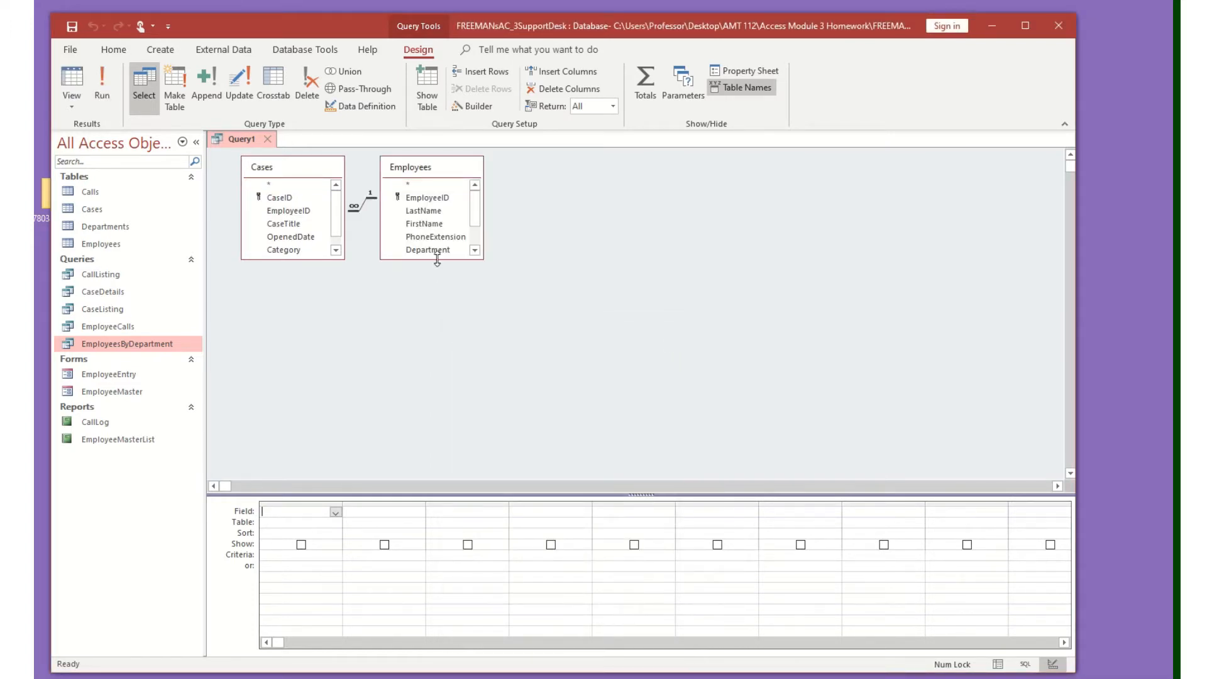
{"action": "left_click_drag", "start_coordinate": [438, 259], "coordinate": [438, 328]}
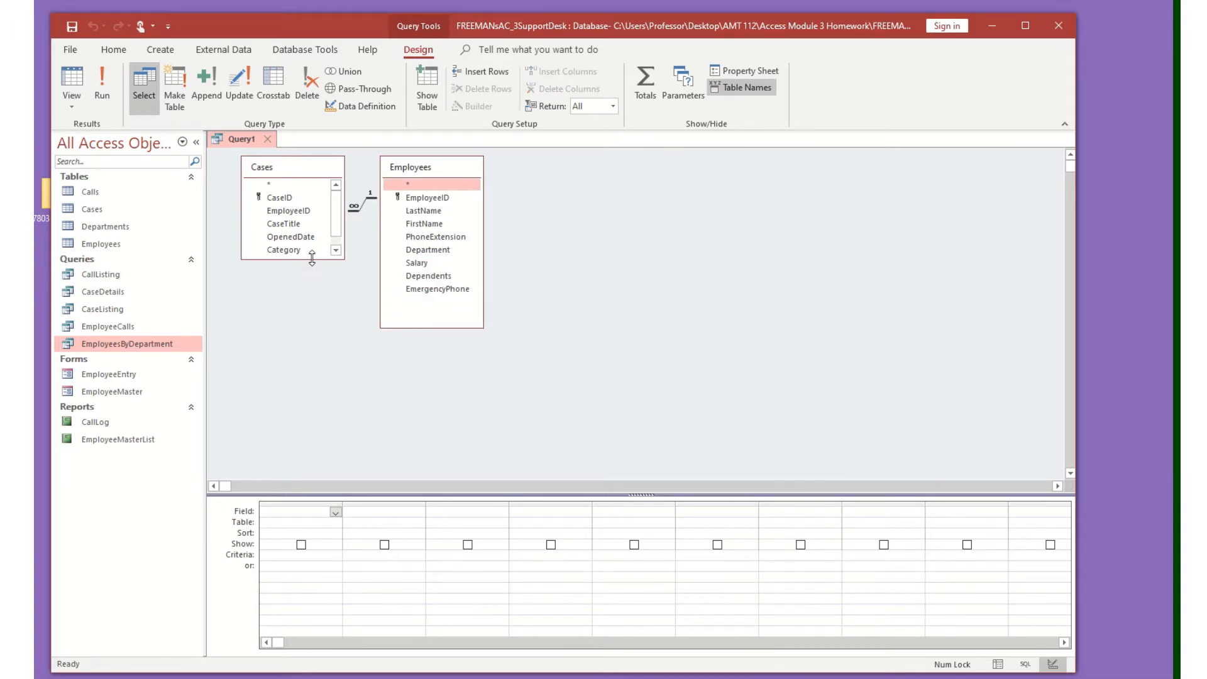
{"action": "left_click_drag", "start_coordinate": [310, 259], "coordinate": [316, 308]}
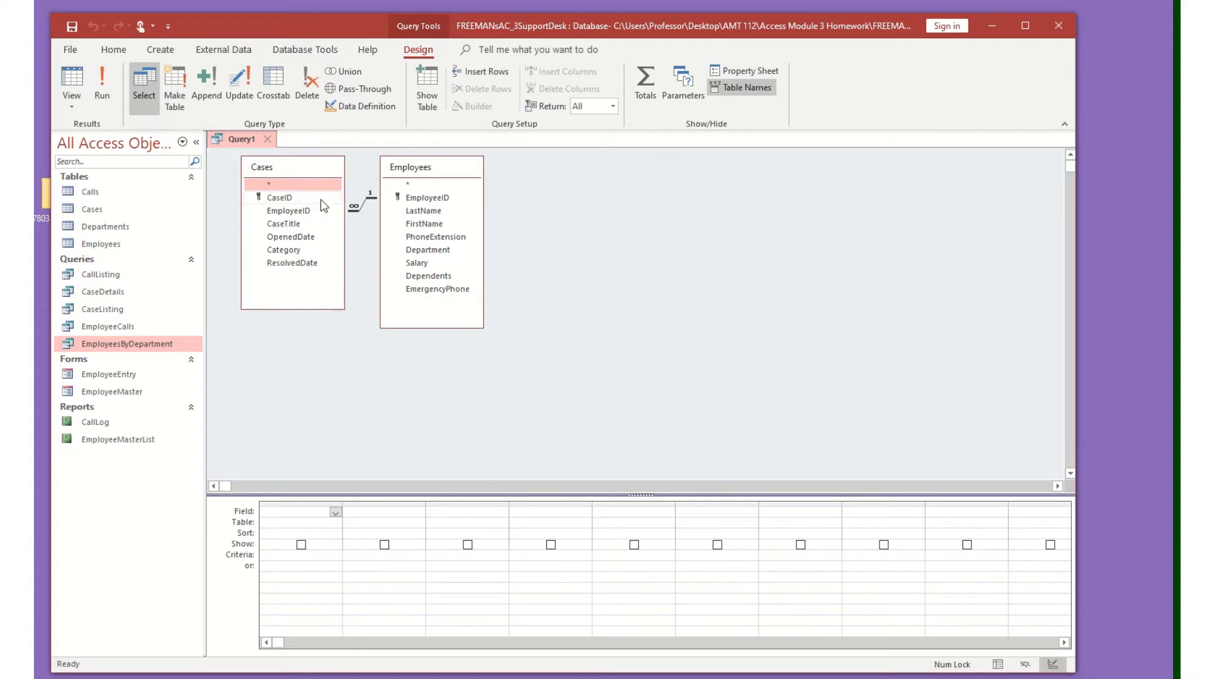
Include CaseID and Category from Cases plus LastName and FirstName from Employees in the query, and display its records.
{"action": "left_click", "coordinate": [305, 200]}
{"action": "double_click", "coordinate": [305, 200]}
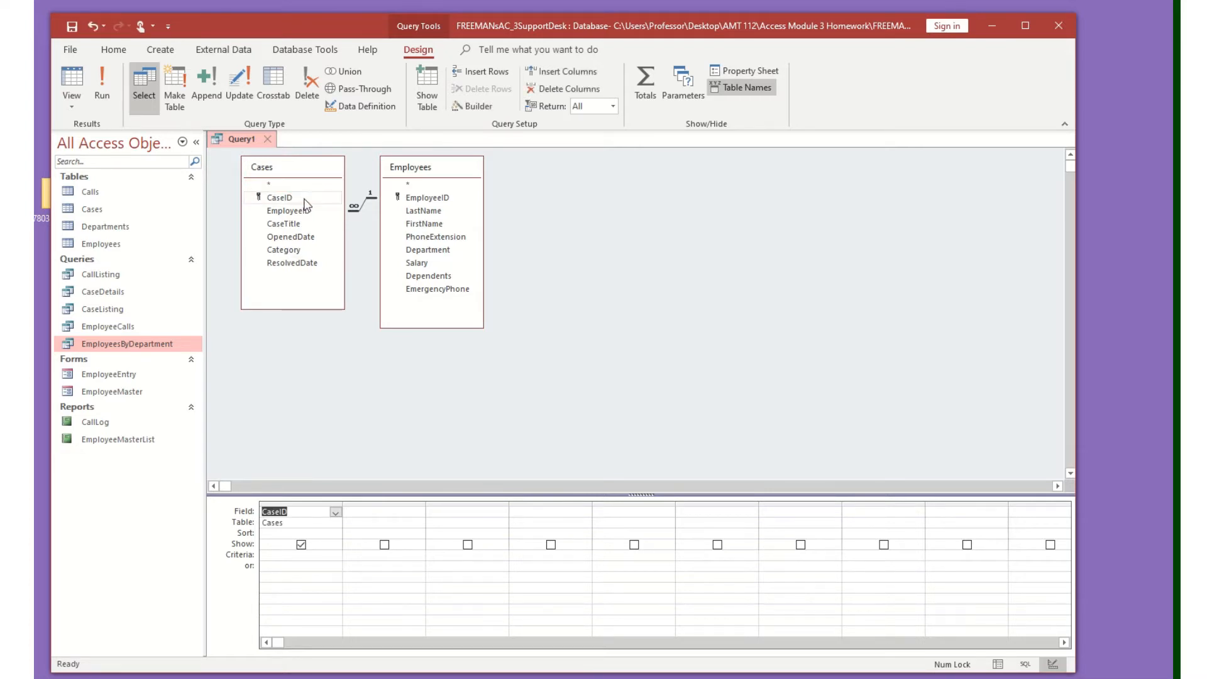
{"action": "double_click", "coordinate": [308, 250]}
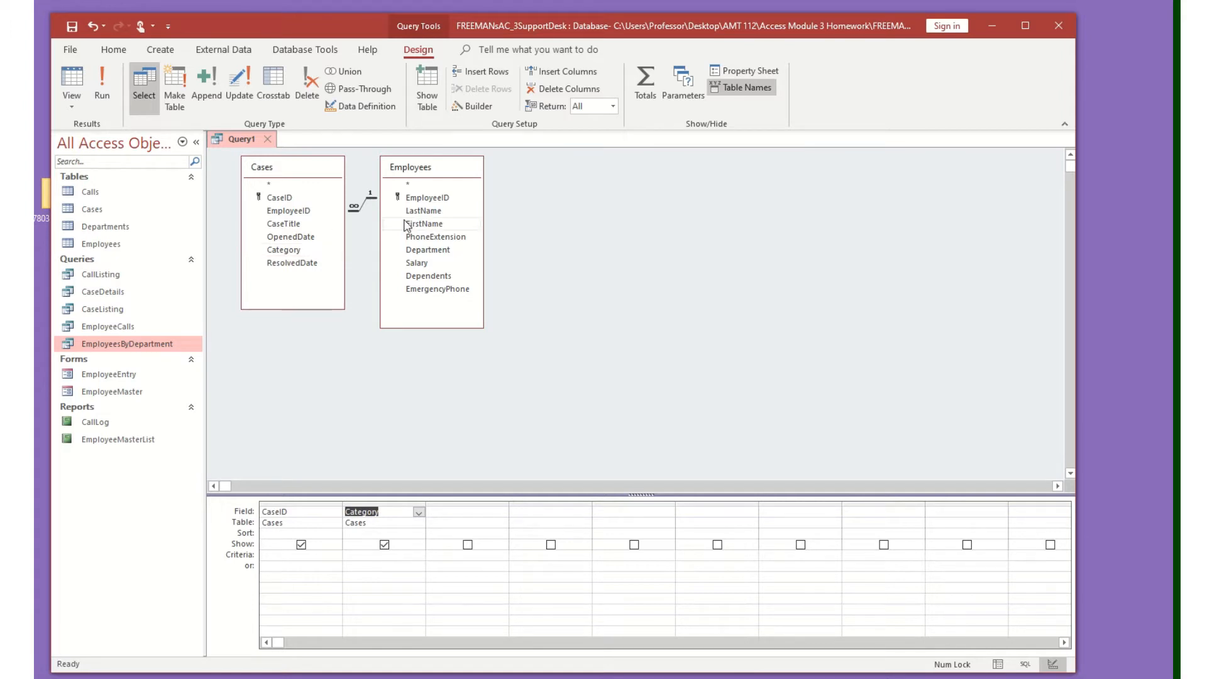
{"action": "double_click", "coordinate": [441, 211]}
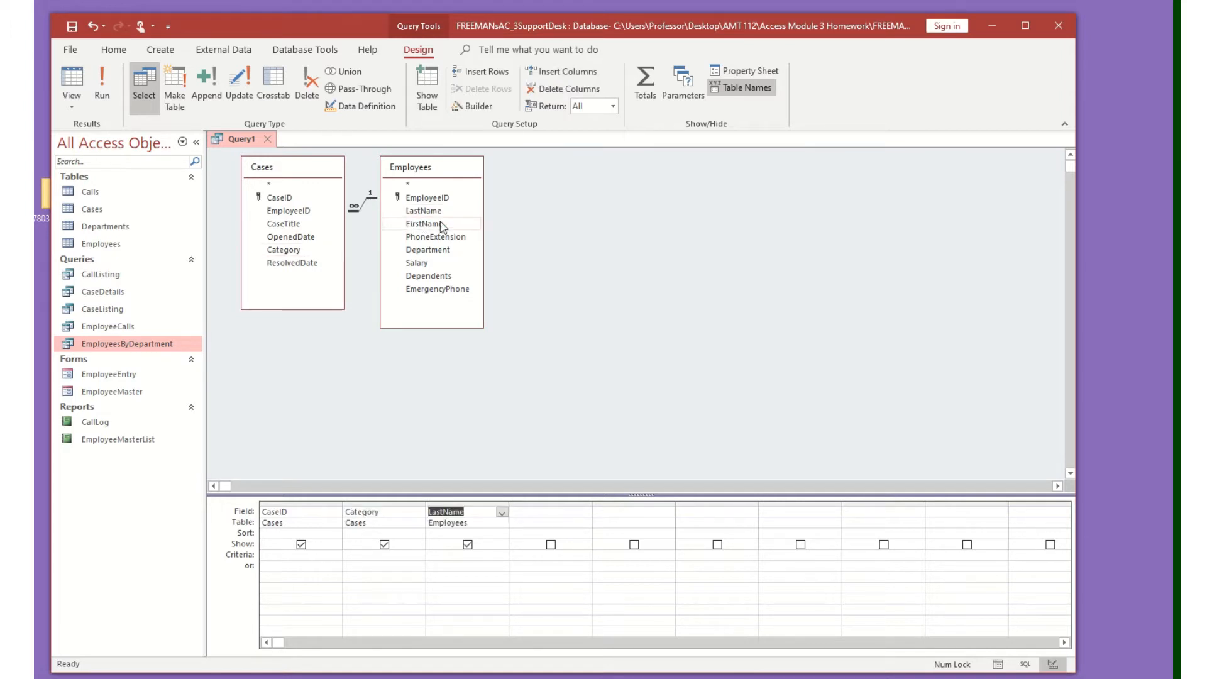
{"action": "double_click", "coordinate": [441, 223]}
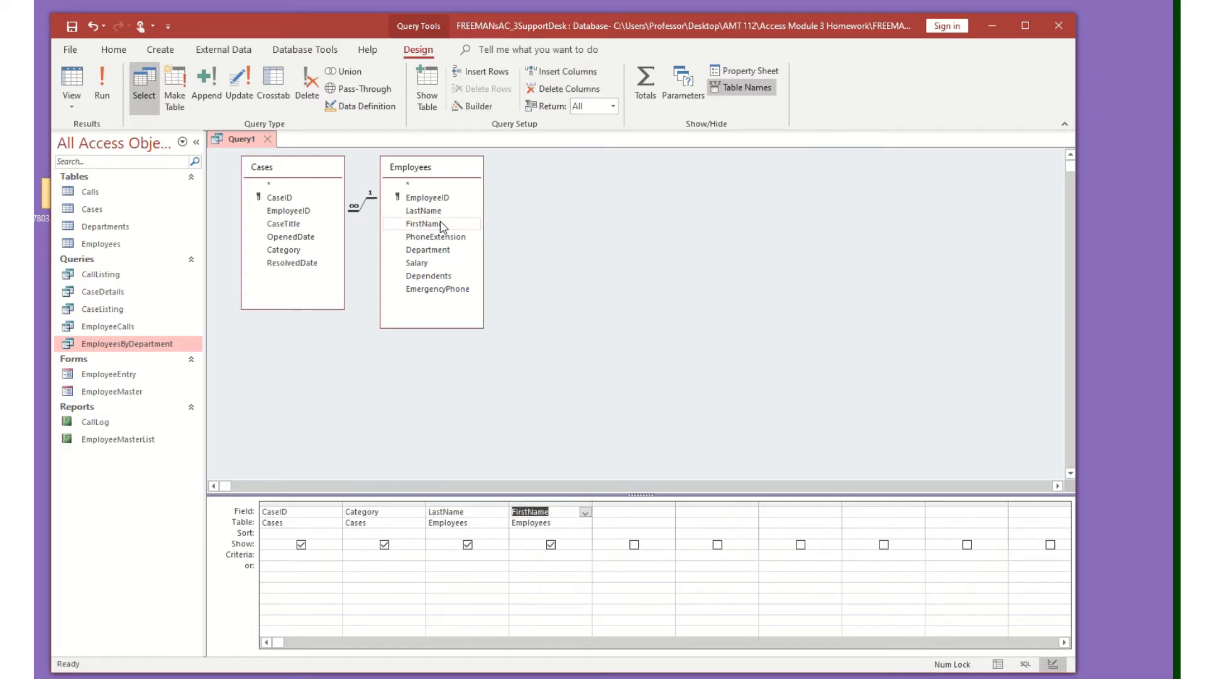
{"action": "left_click", "coordinate": [997, 665]}
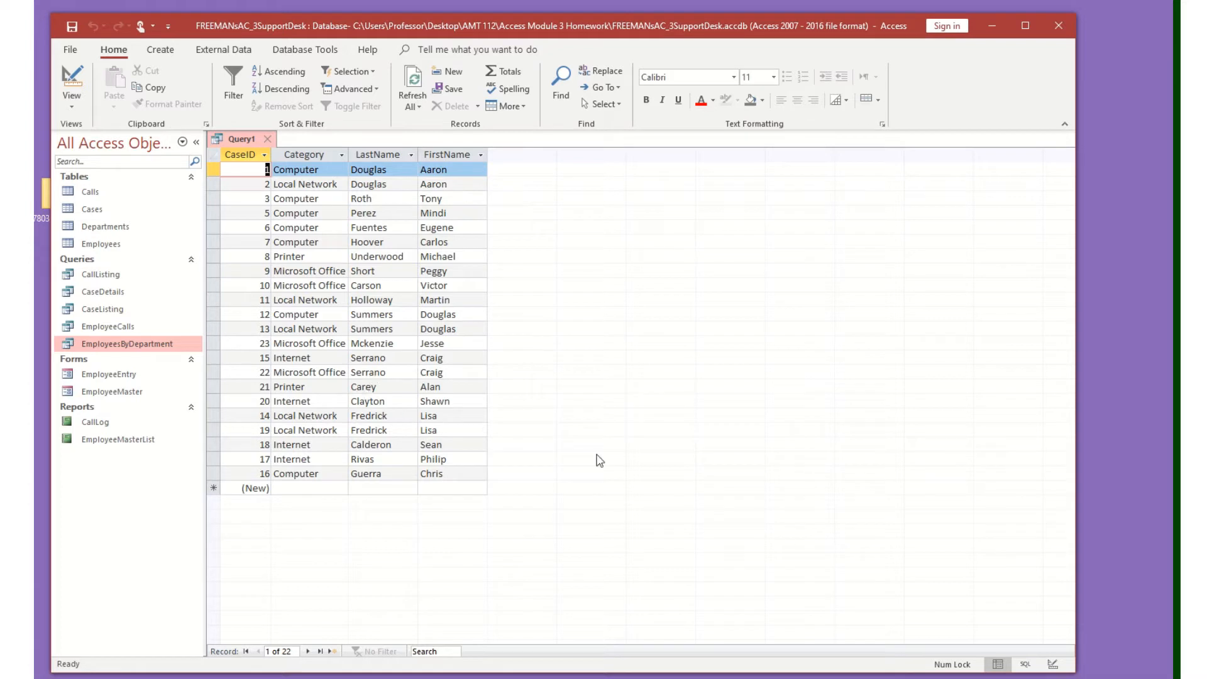
Restrict the query to cases with the Category criterion Internet and display the filtered records.
{"action": "left_click", "coordinate": [1050, 665]}
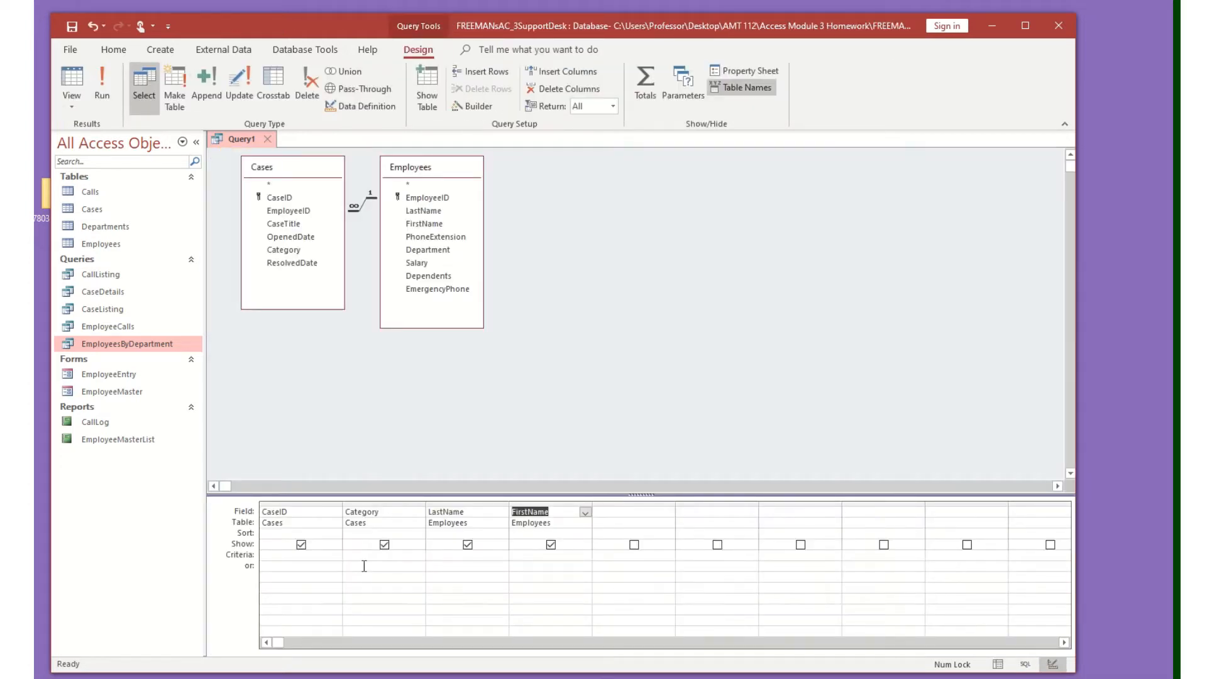
{"action": "left_click", "coordinate": [361, 557]}
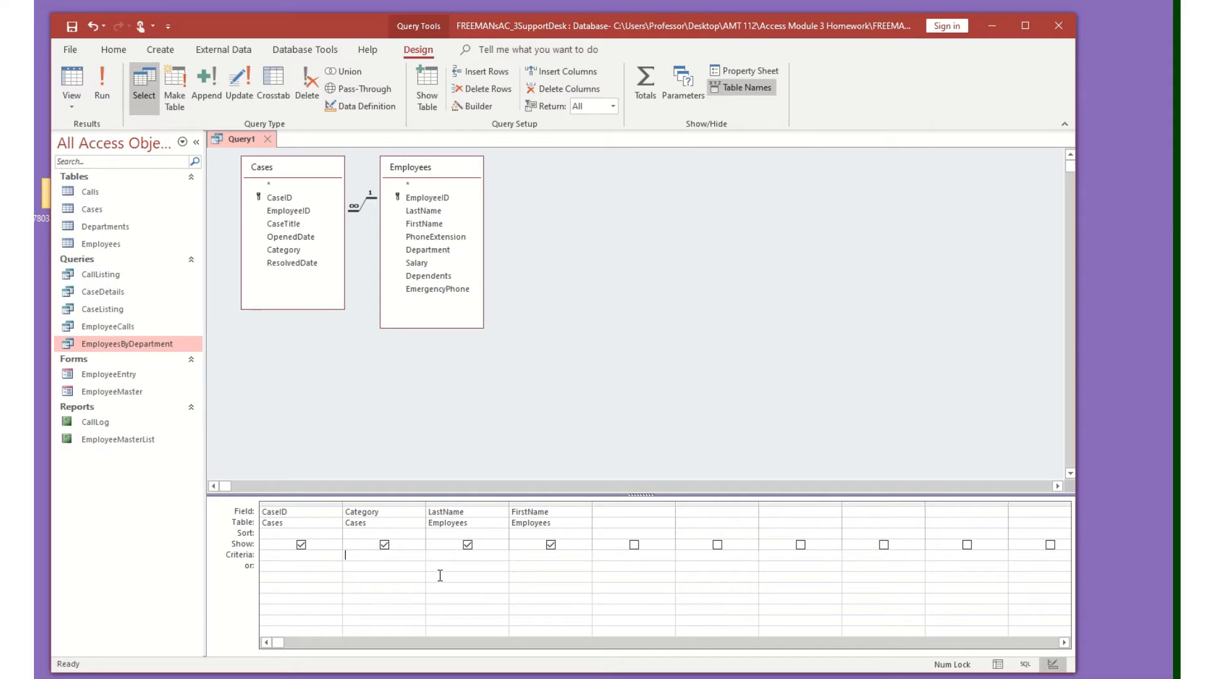
{"action": "type", "text": "In"}
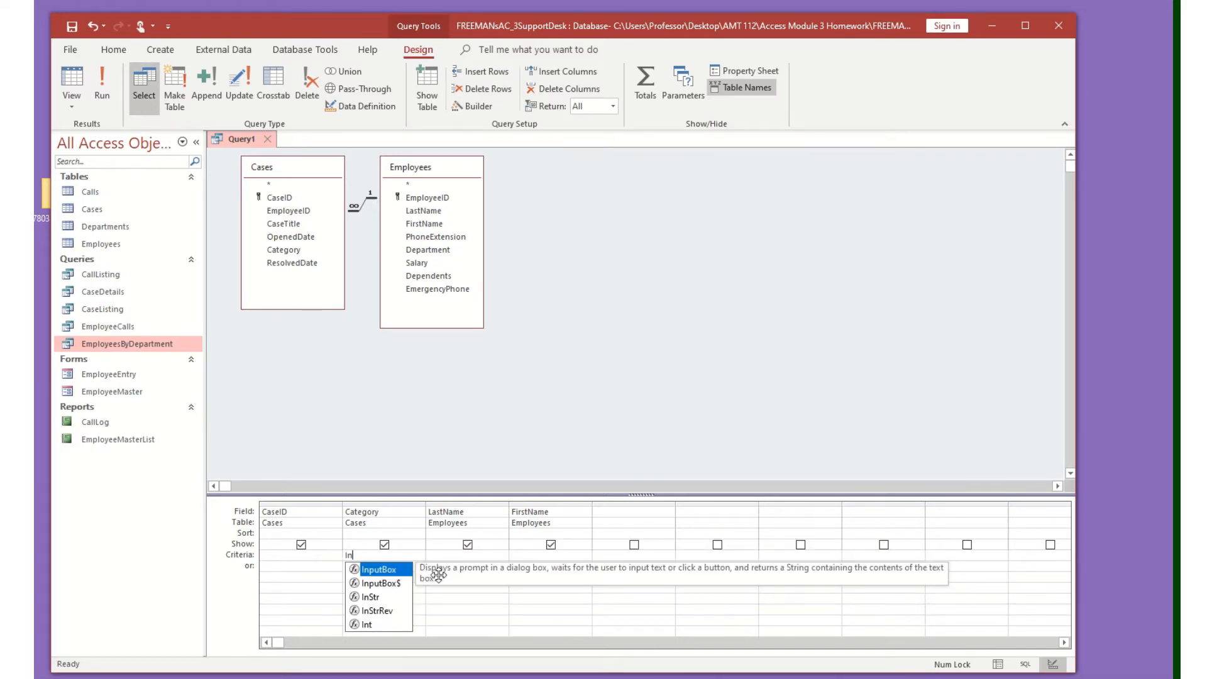
{"action": "type", "text": "ternet"}
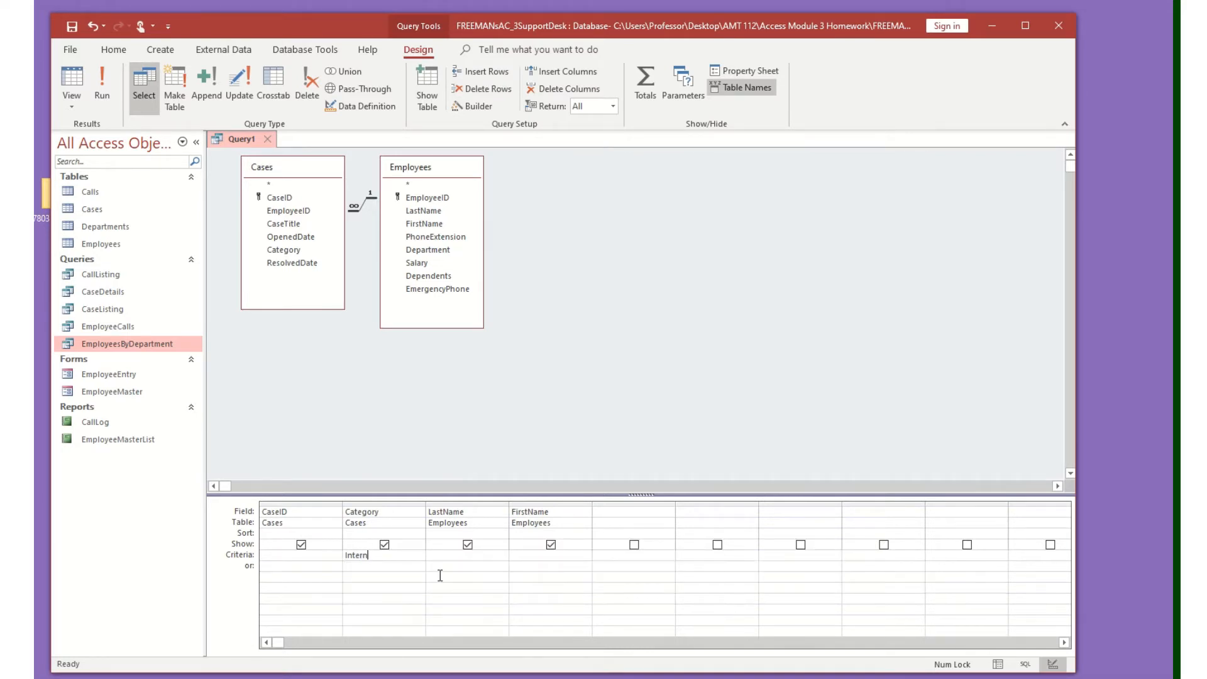
{"action": "left_click", "coordinate": [998, 665]}
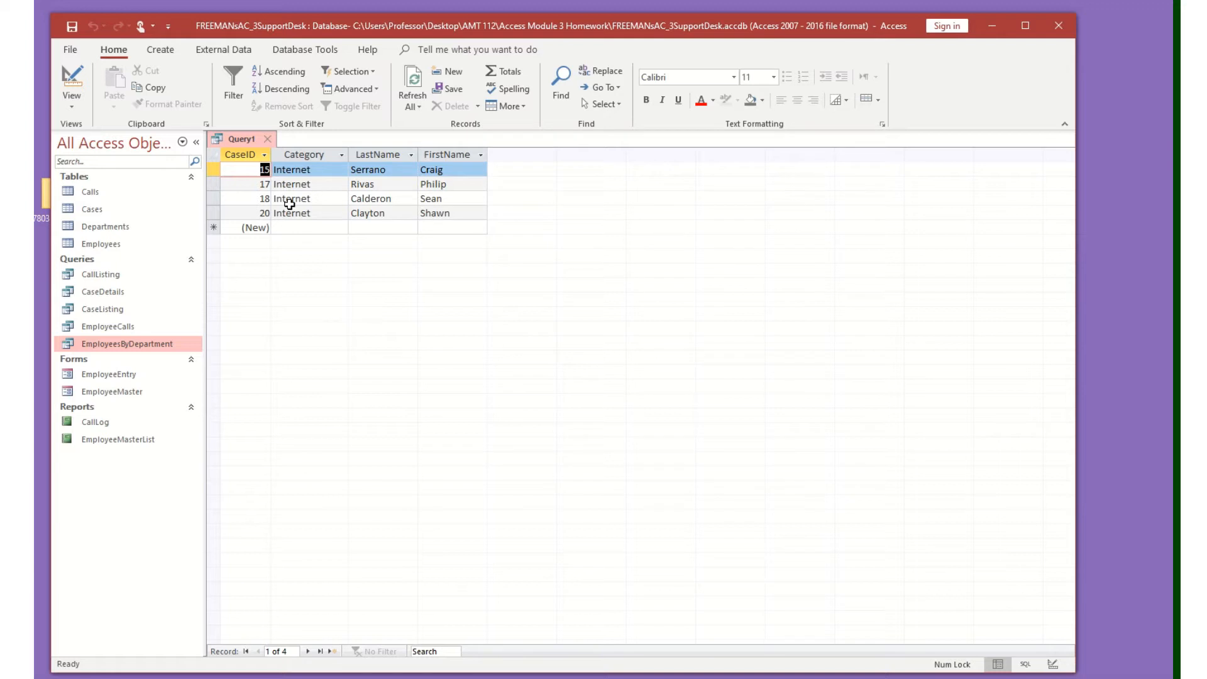
Save the query as InternetCases and close it.
{"action": "left_click", "coordinate": [73, 27]}
{"action": "type", "text": "I"}
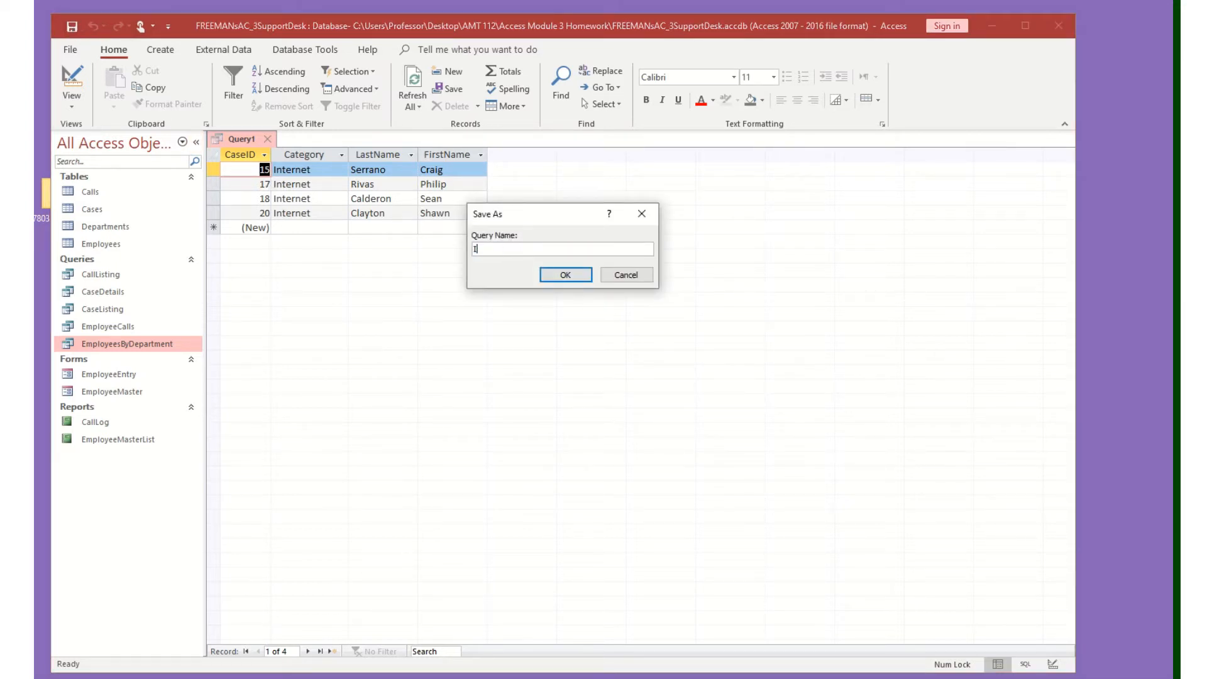
{"action": "type", "text": "nternetCases"}
{"action": "left_click", "coordinate": [557, 286]}
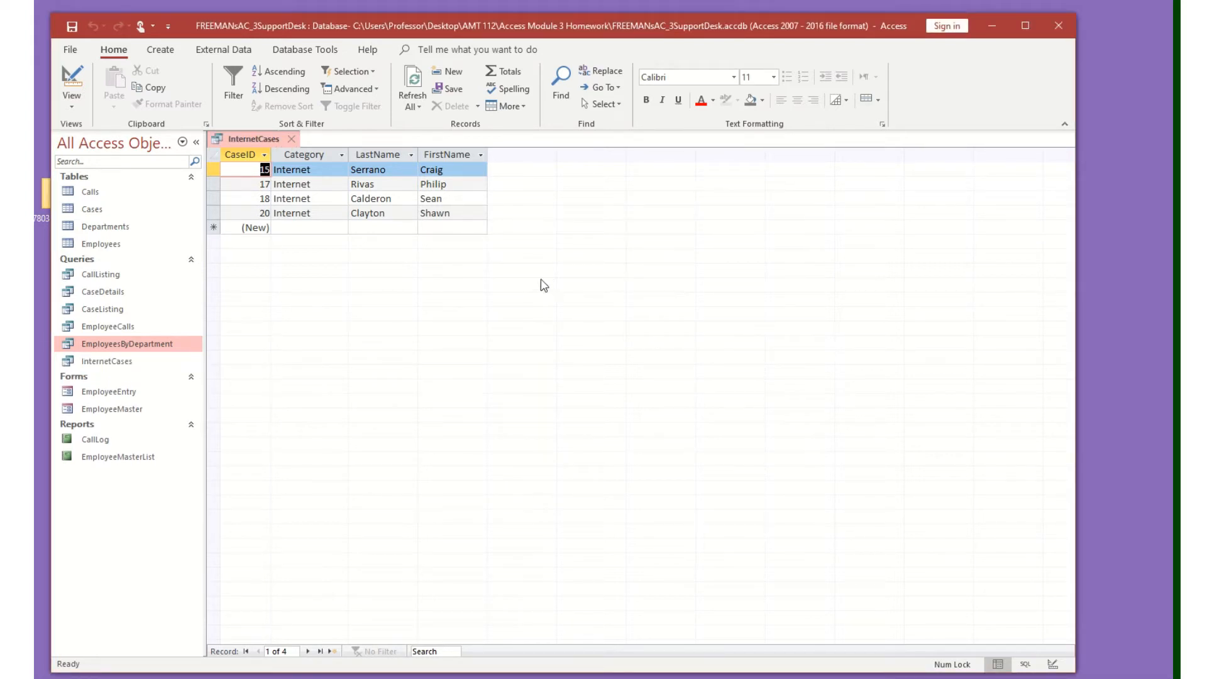
{"action": "left_click", "coordinate": [291, 139]}
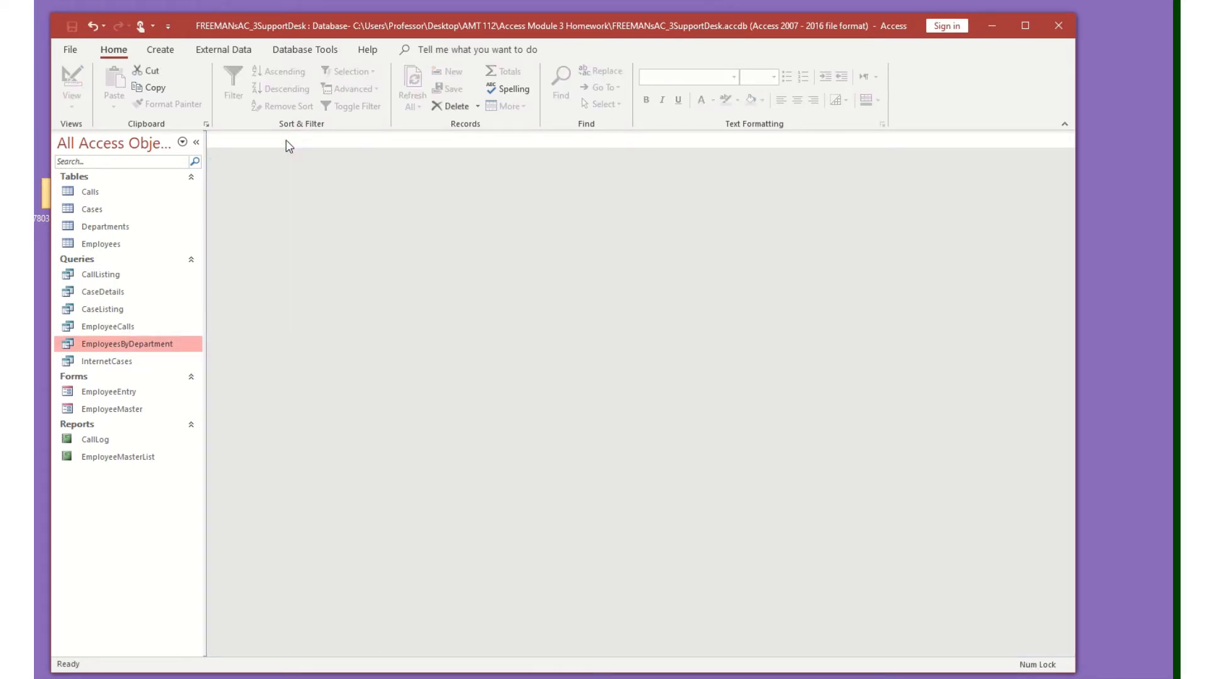
Duplicate the InternetCases query under the name InternetAccountingCases and briefly view the original query's records.
{"action": "left_click", "coordinate": [116, 364]}
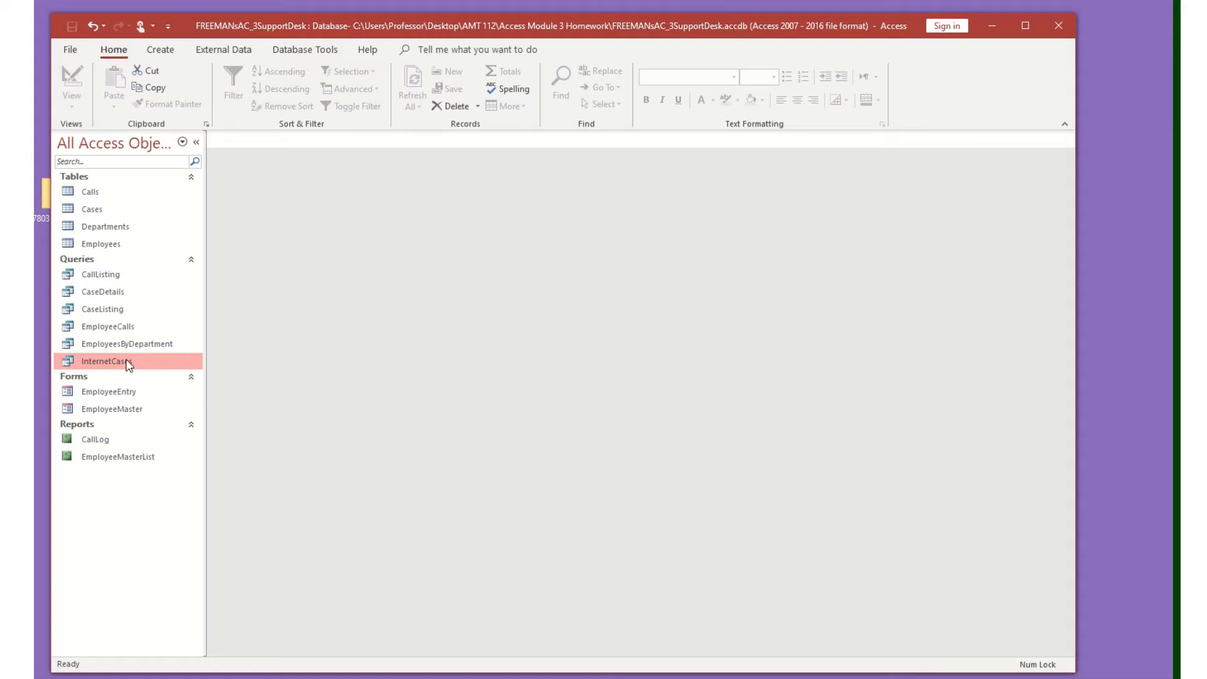
{"action": "right_click", "coordinate": [127, 363]}
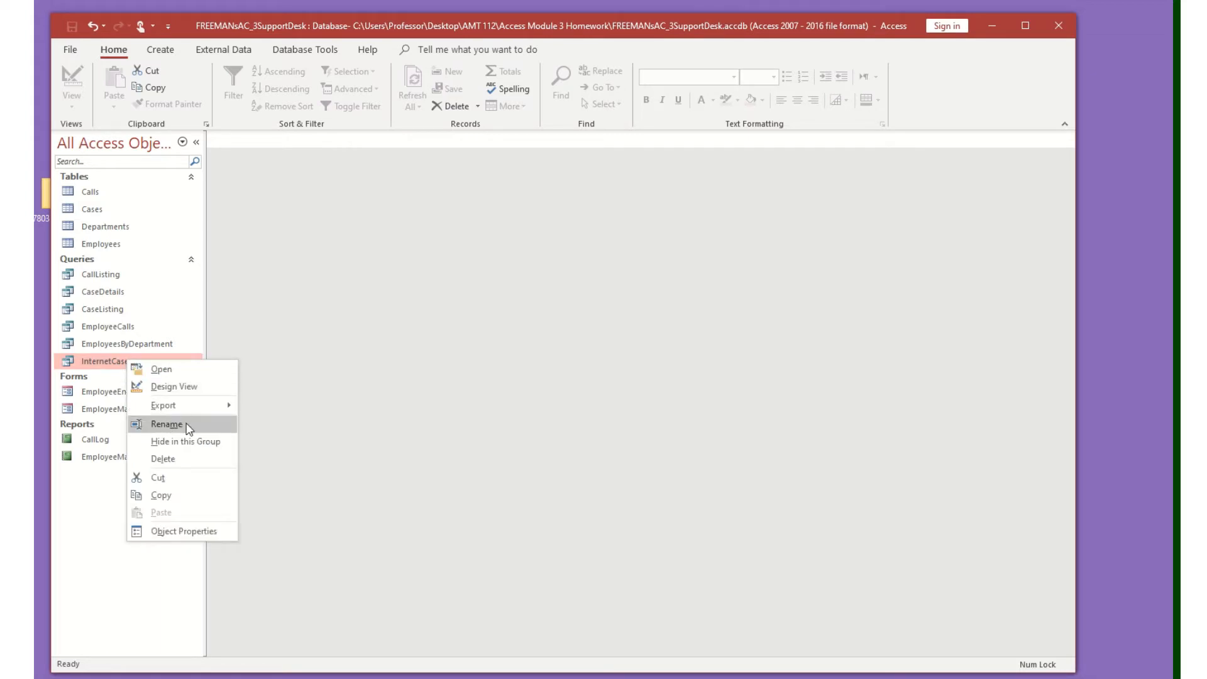
{"action": "left_click", "coordinate": [170, 495]}
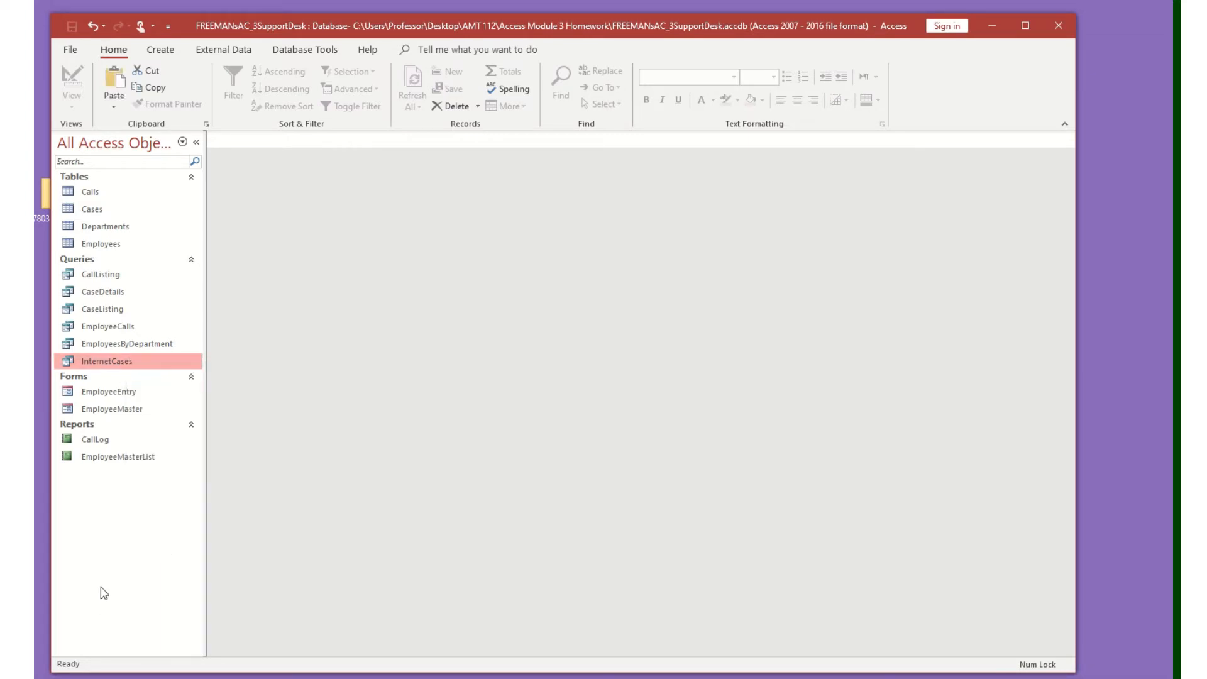
{"action": "right_click", "coordinate": [124, 531]}
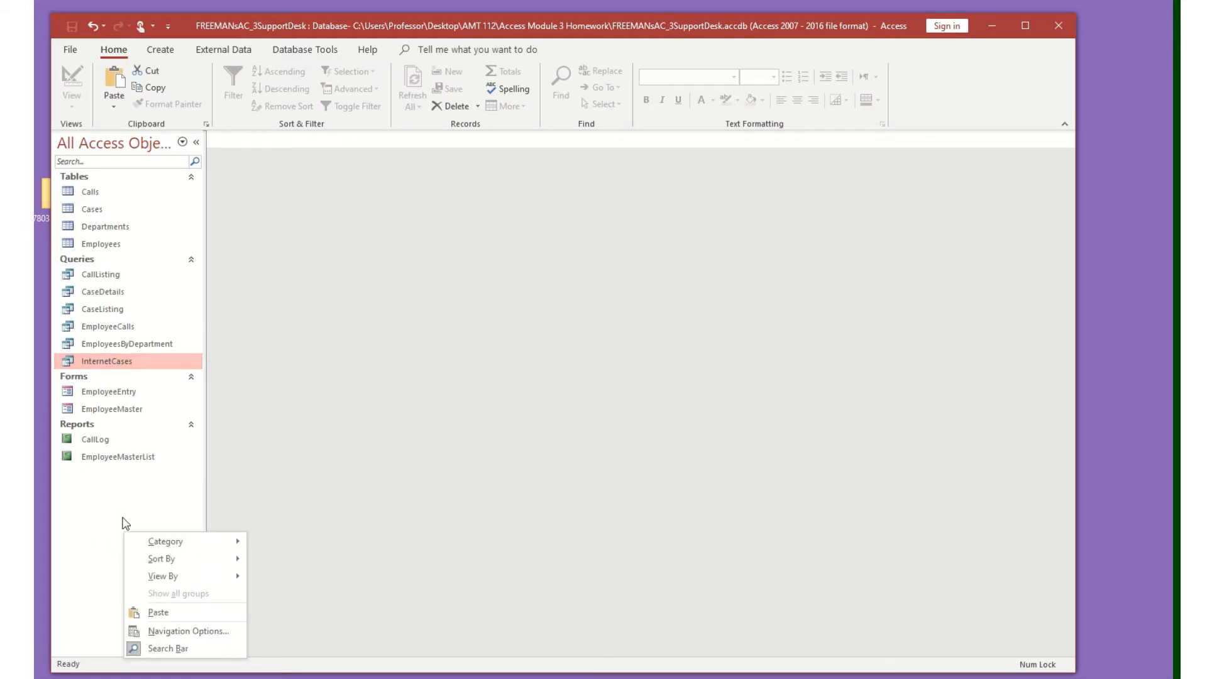
{"action": "left_click", "coordinate": [162, 613]}
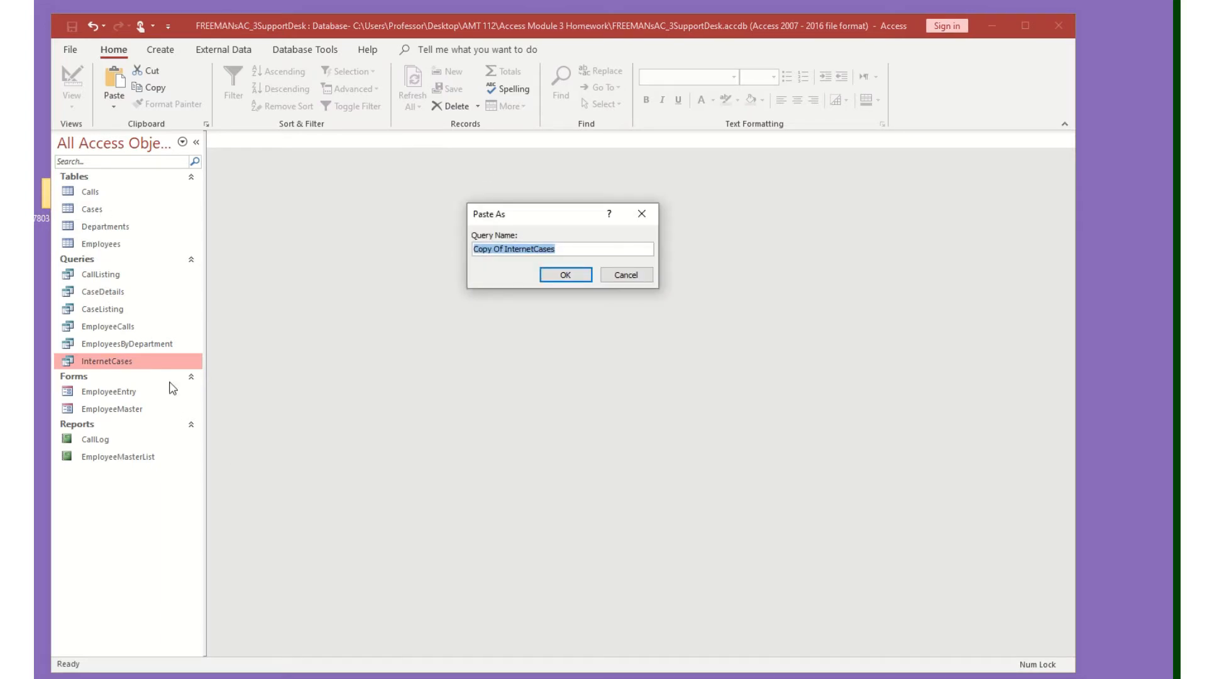
{"action": "left_click", "coordinate": [481, 248]}
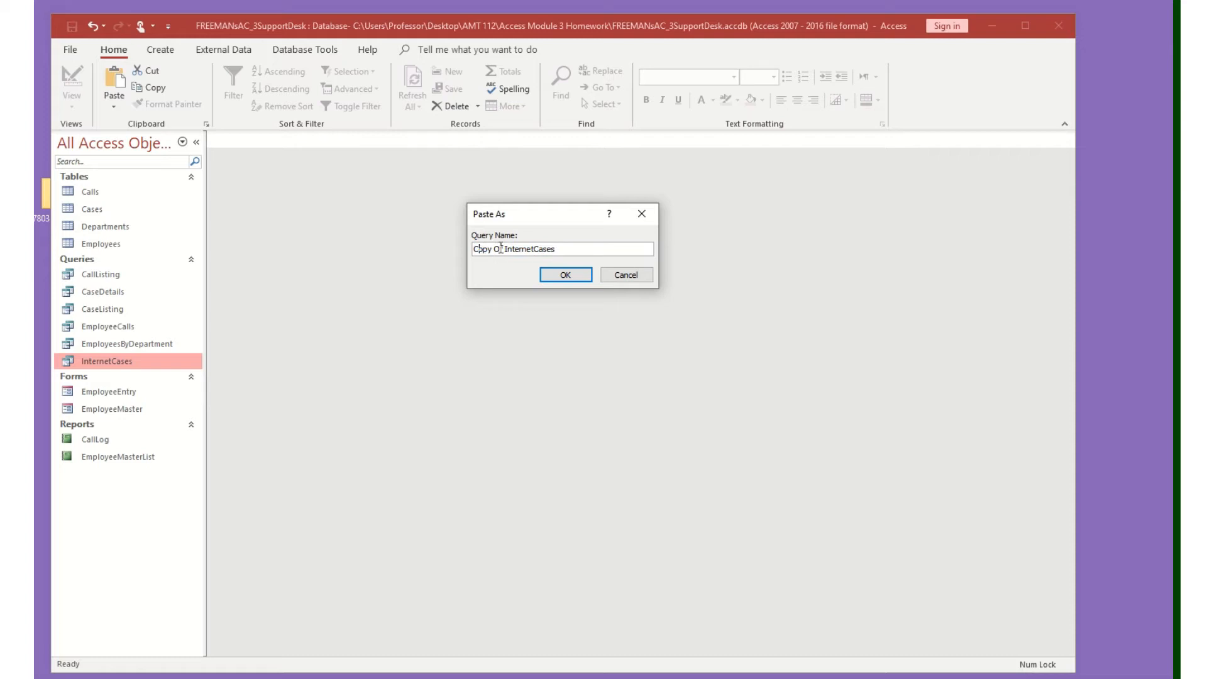
{"action": "left_click_drag", "start_coordinate": [504, 251], "coordinate": [450, 261]}
{"action": "key", "text": "BackSpace"}
{"action": "left_click", "coordinate": [505, 248]}
{"action": "type", "text": "Accounting"}
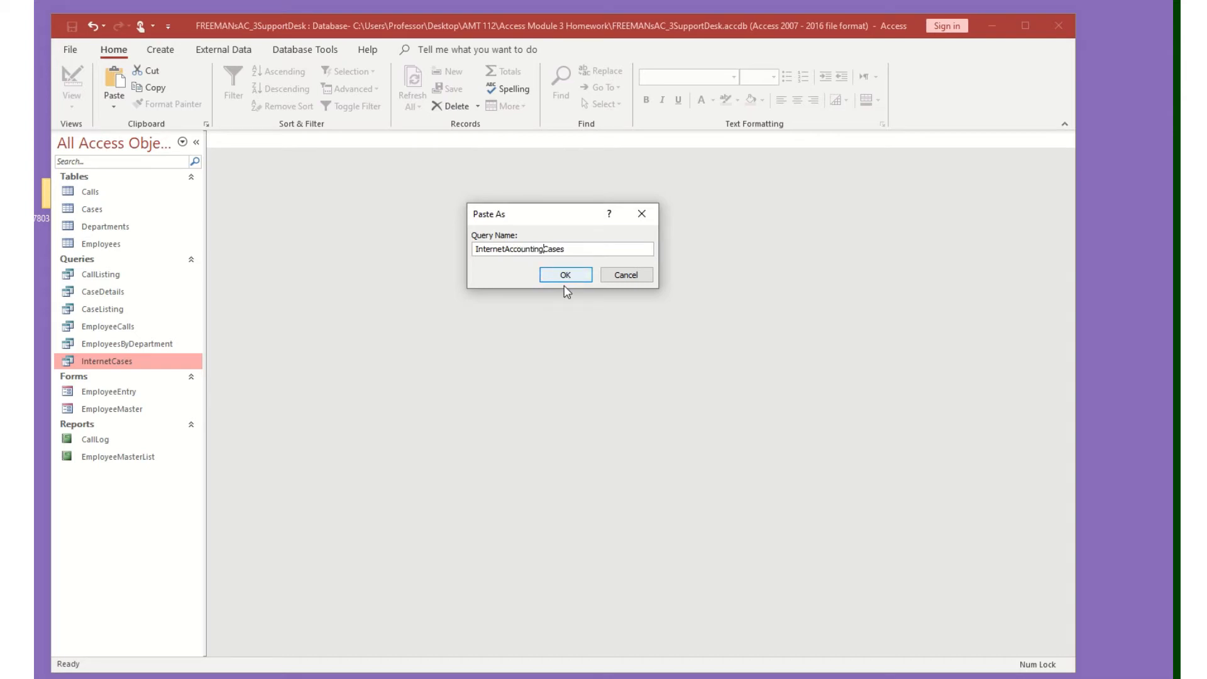
{"action": "left_click", "coordinate": [565, 275]}
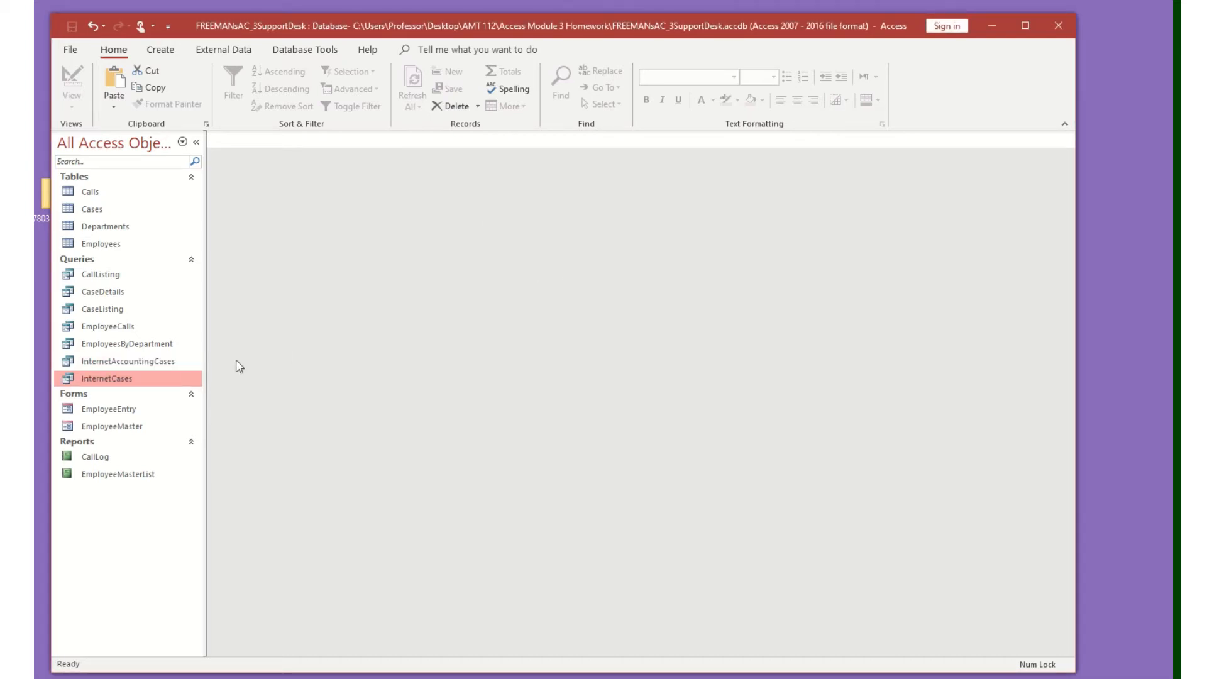
{"action": "double_click", "coordinate": [147, 379]}
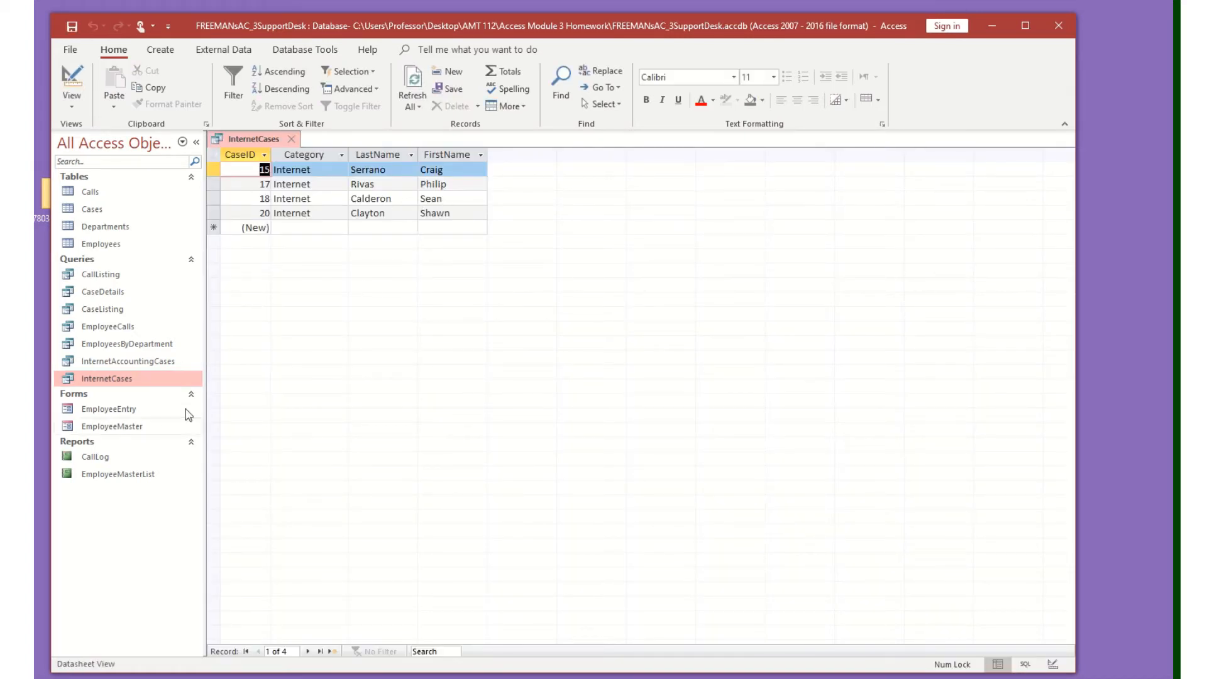
{"action": "left_click", "coordinate": [293, 139]}
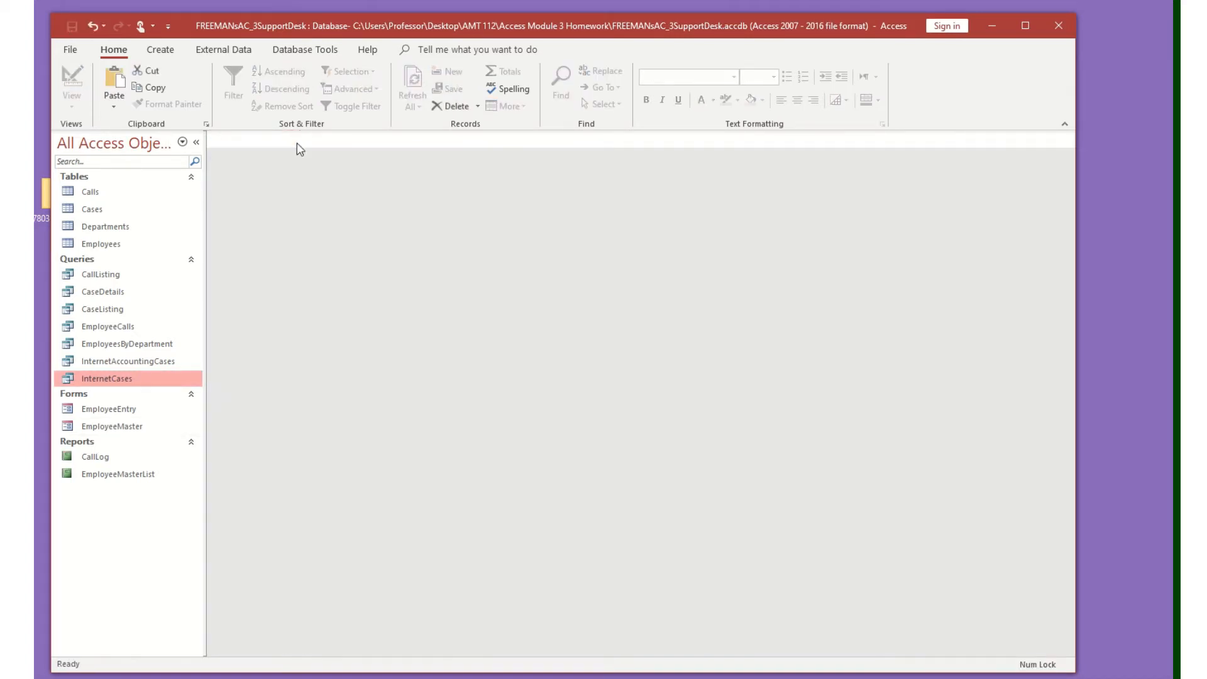
Add the Department field from Employees to the InternetAccountingCases query design and display its records.
{"action": "double_click", "coordinate": [161, 357]}
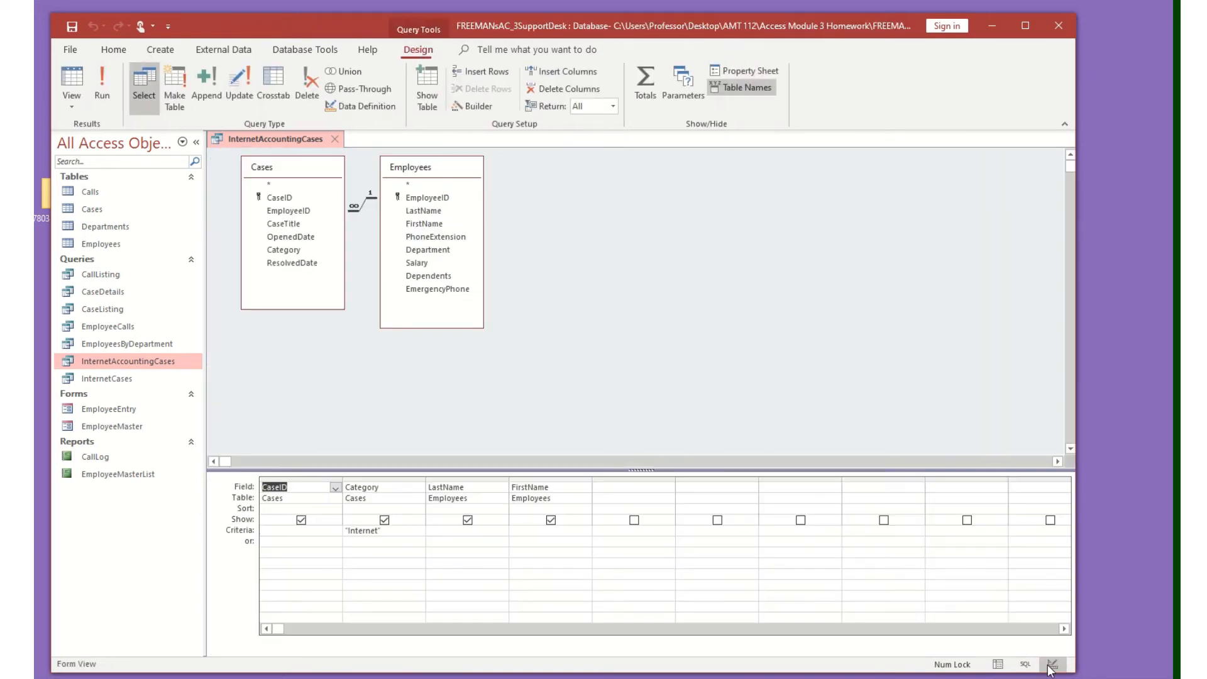
{"action": "left_click", "coordinate": [1050, 664]}
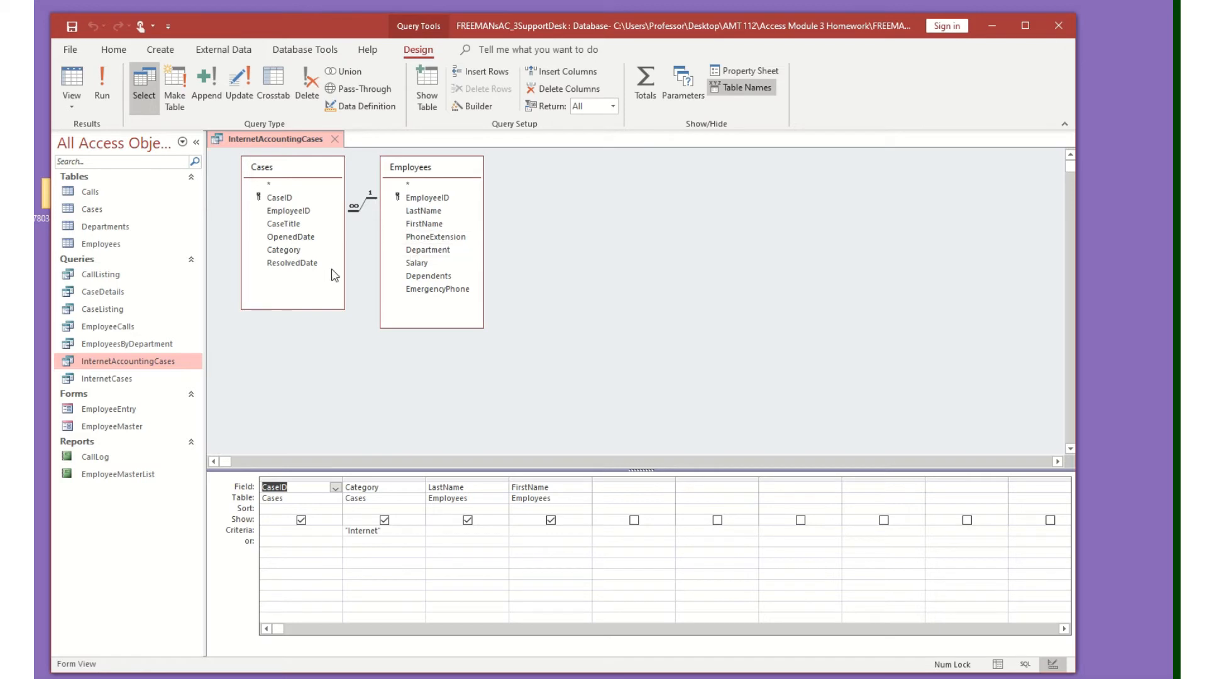
{"action": "left_click", "coordinate": [429, 251]}
{"action": "double_click", "coordinate": [429, 251]}
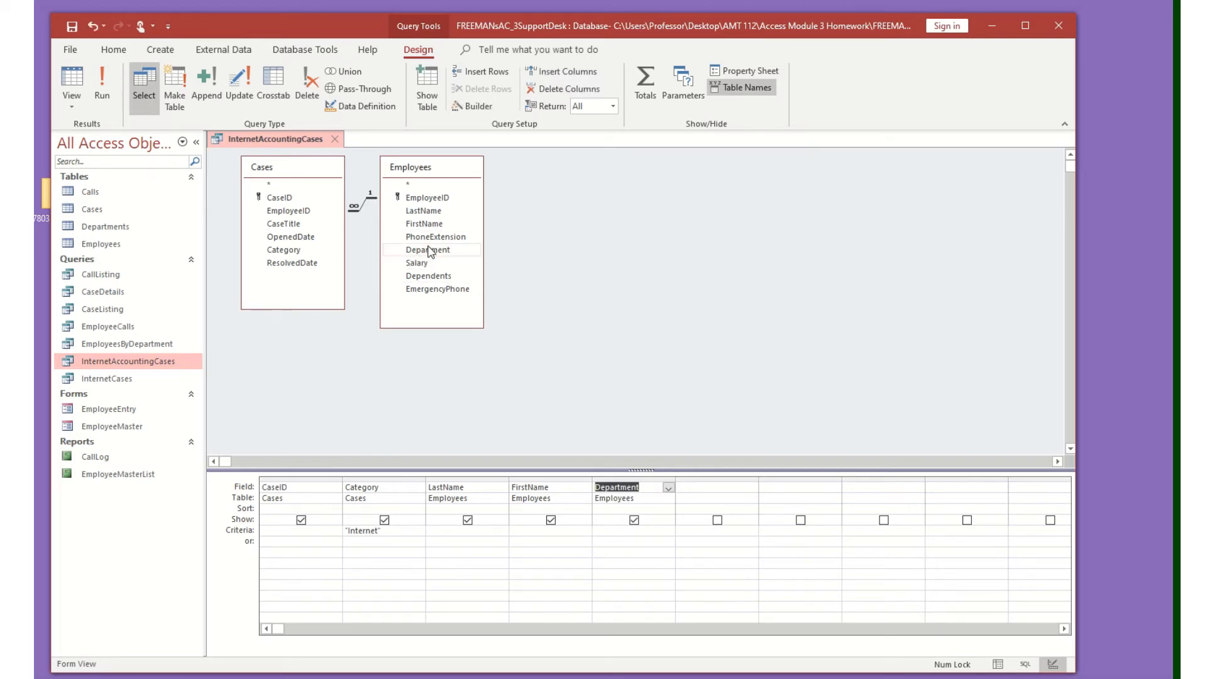
{"action": "left_click", "coordinate": [998, 665]}
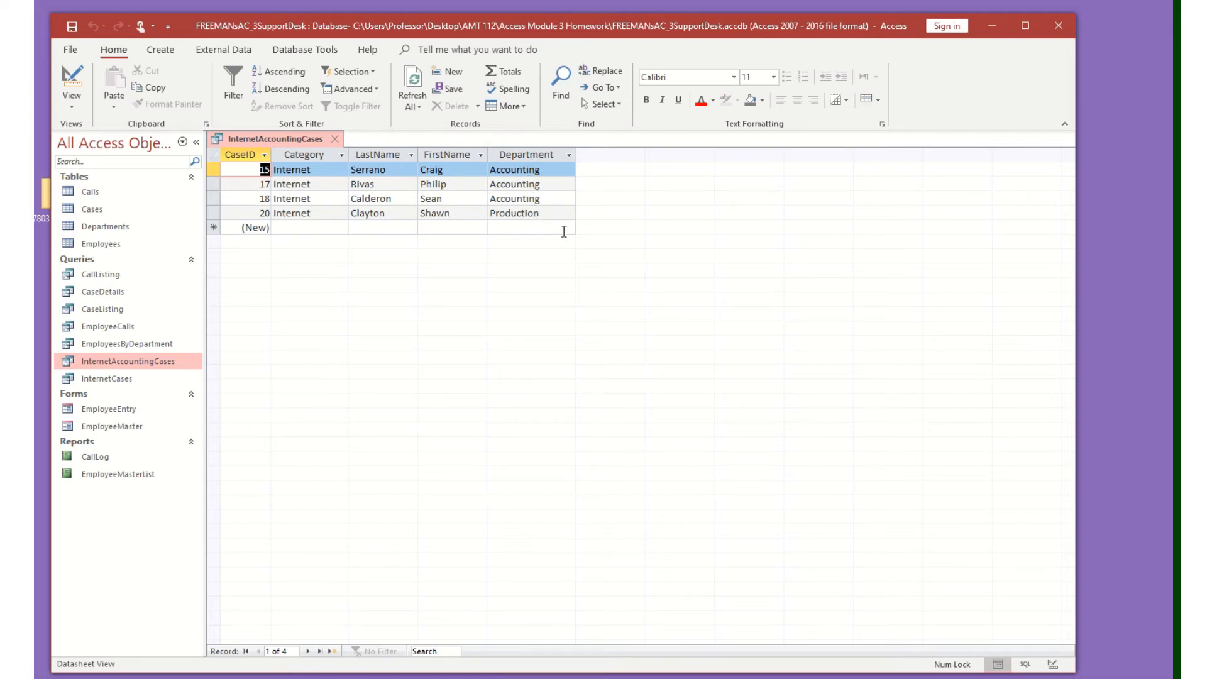
Set the Department criterion of InternetAccountingCases to accounting and display the filtered records.
{"action": "left_click", "coordinate": [1053, 666]}
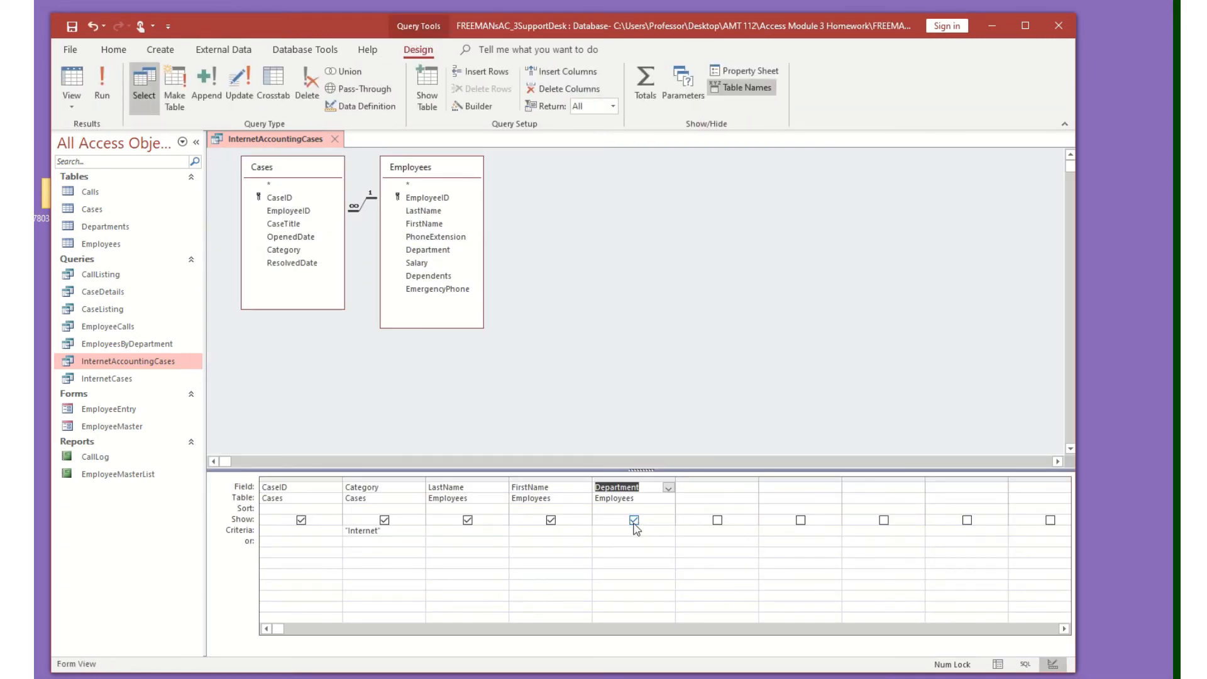
{"action": "left_click", "coordinate": [605, 529]}
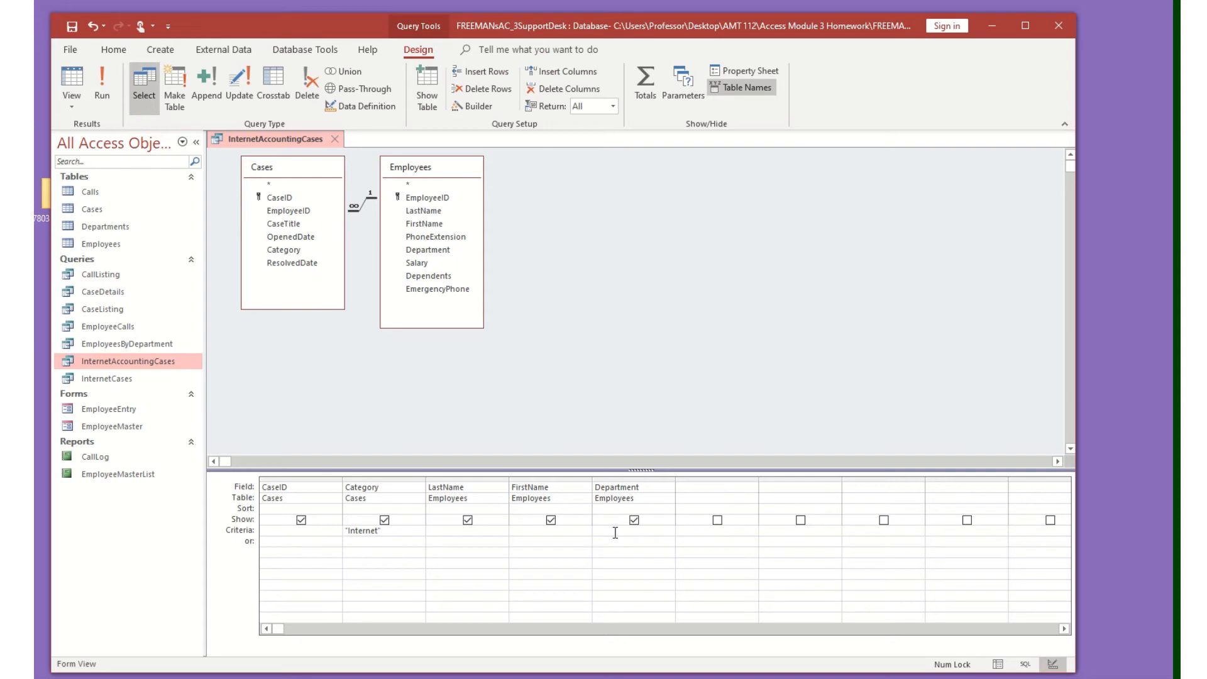
{"action": "type", "text": "accounting"}
{"action": "left_click", "coordinate": [998, 665]}
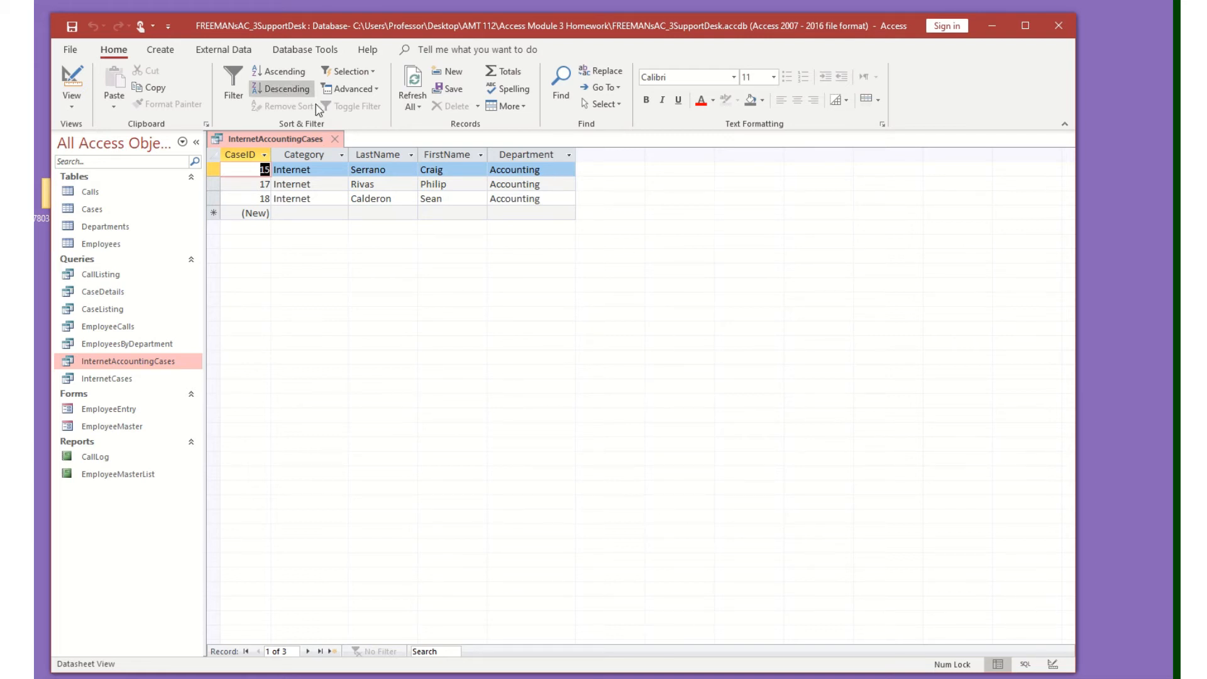
Close the InternetAccountingCases query and save the changes to its design.
{"action": "left_click", "coordinate": [337, 141]}
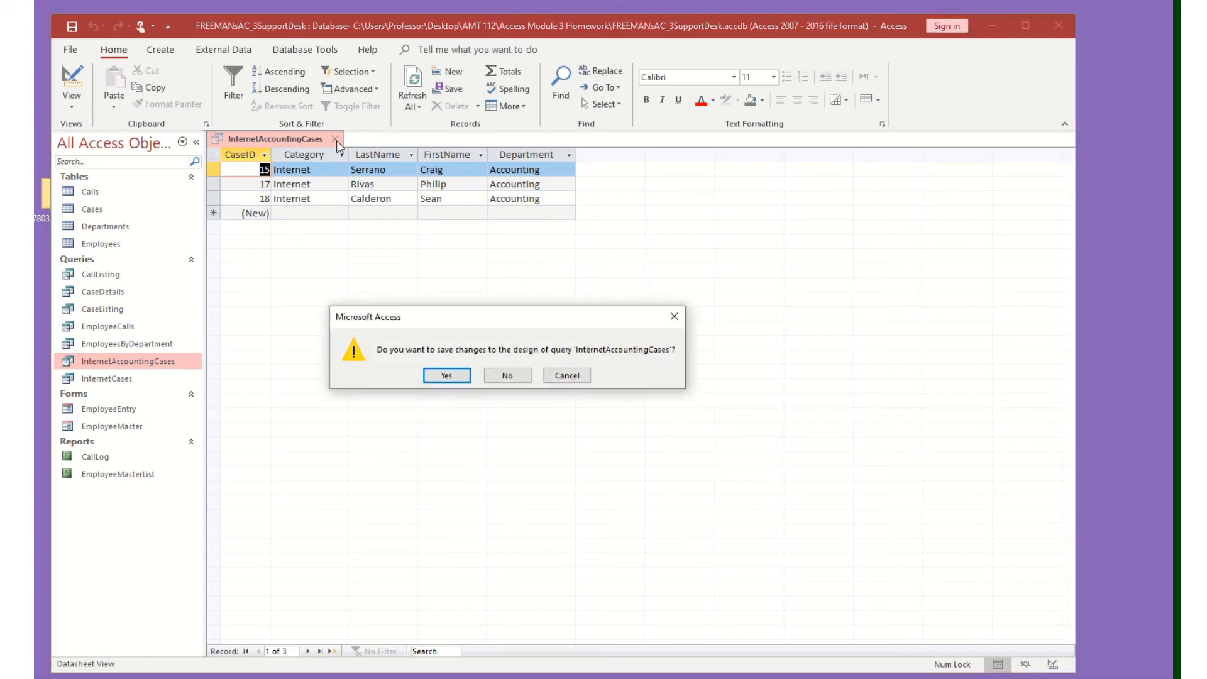
{"action": "left_click", "coordinate": [449, 375]}
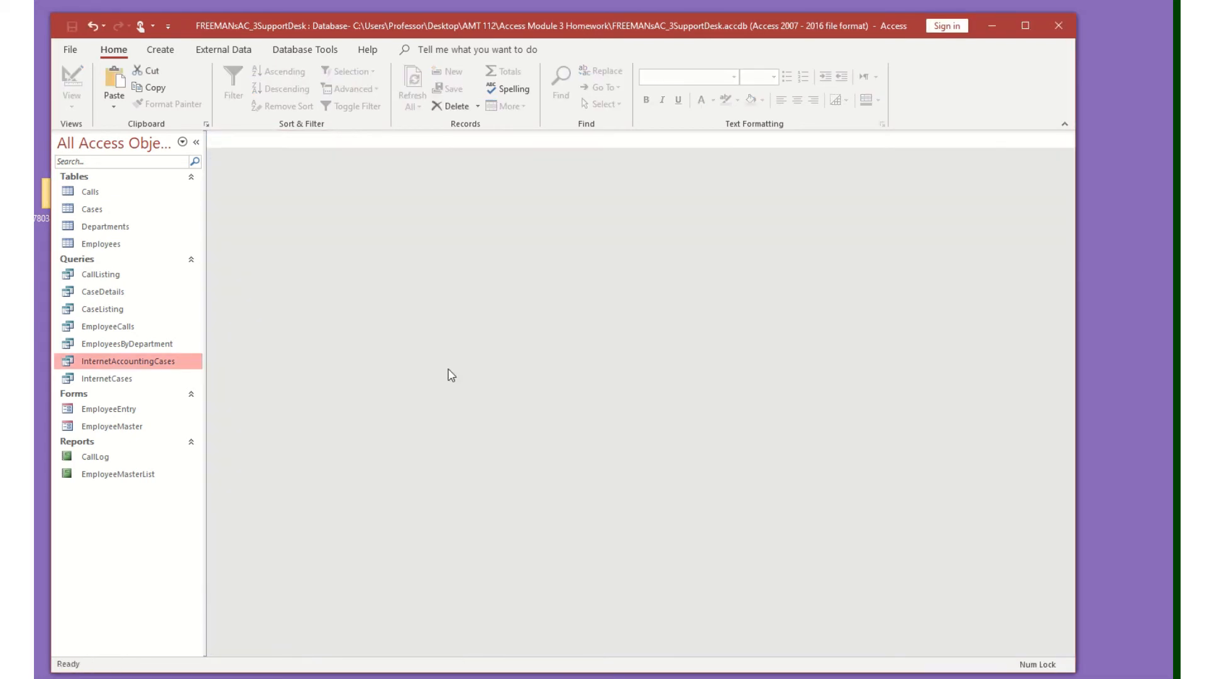
Duplicate the InternetAccountingCases query under the name InternetAccountingProductionCases.
{"action": "right_click", "coordinate": [151, 365]}
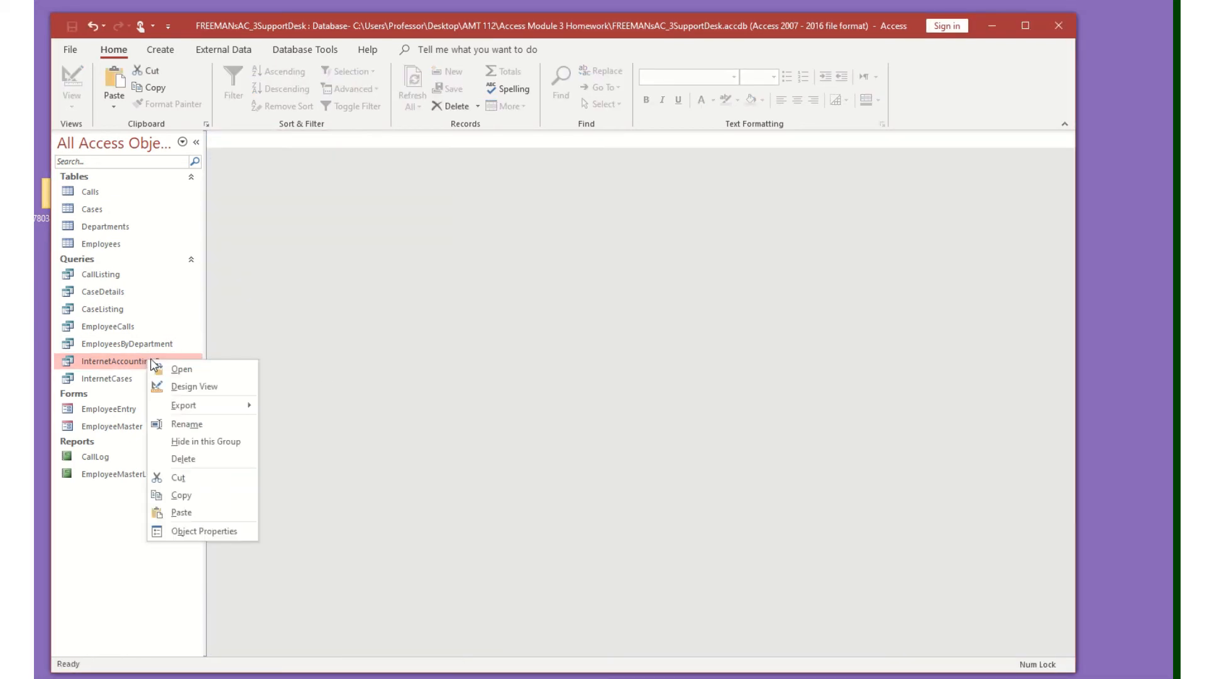
{"action": "left_click", "coordinate": [193, 497]}
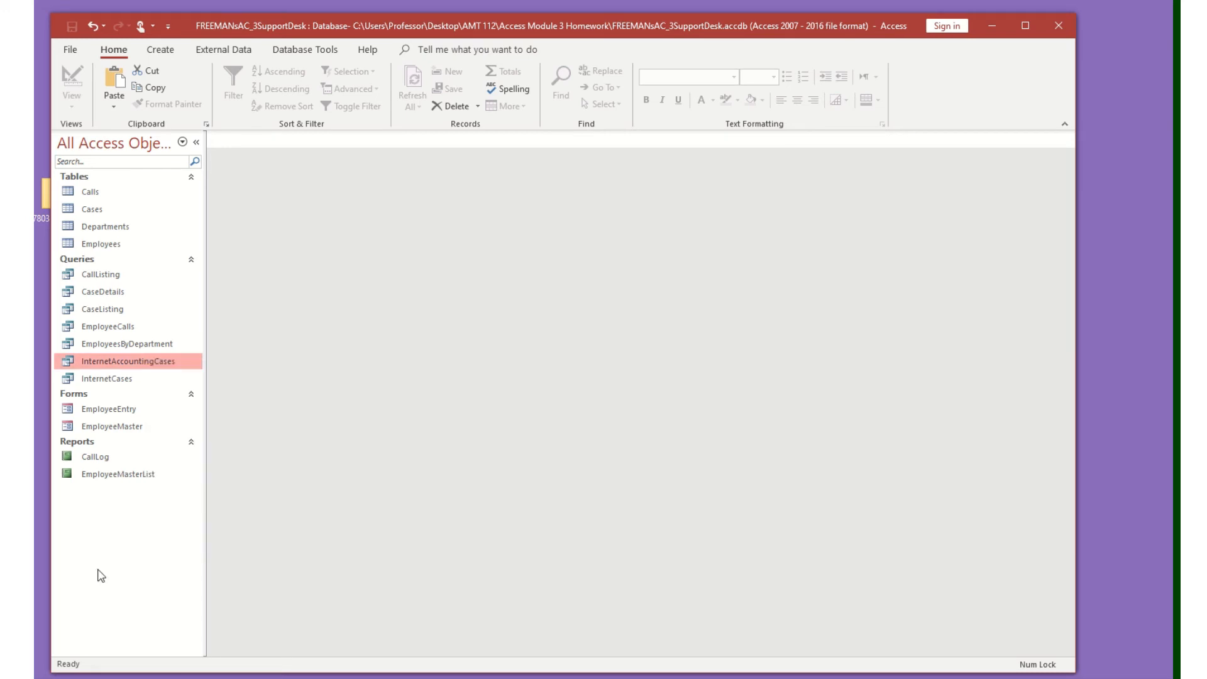
{"action": "right_click", "coordinate": [115, 550]}
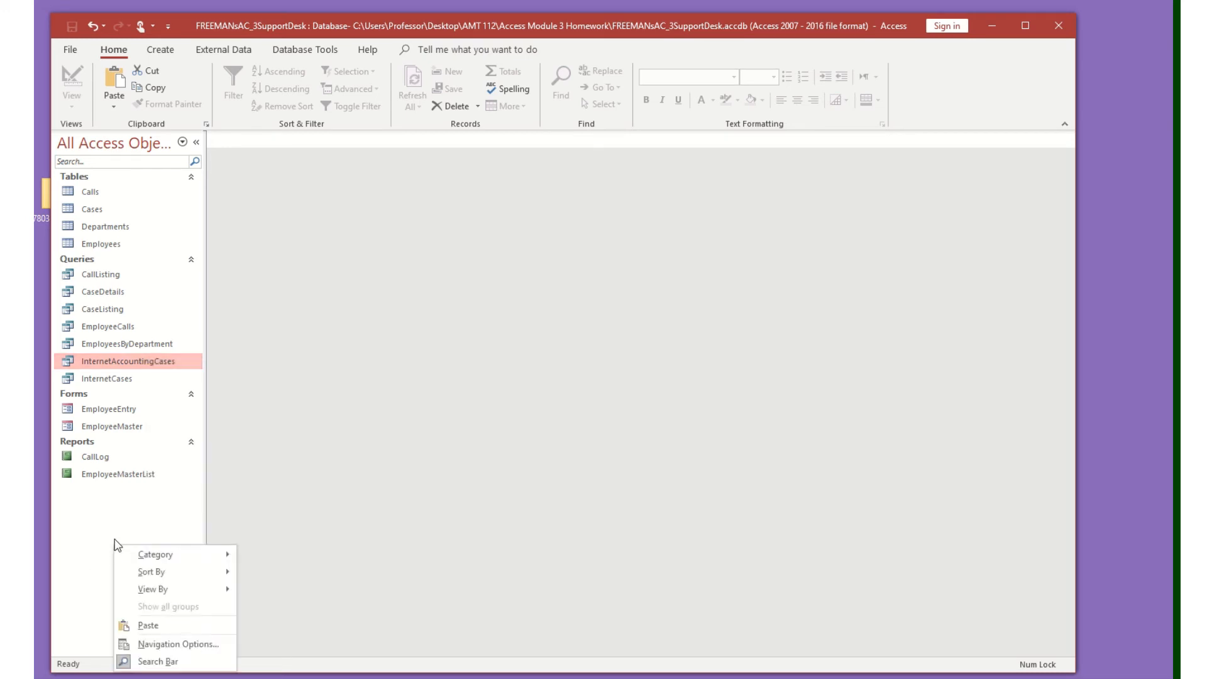
{"action": "left_click", "coordinate": [147, 625]}
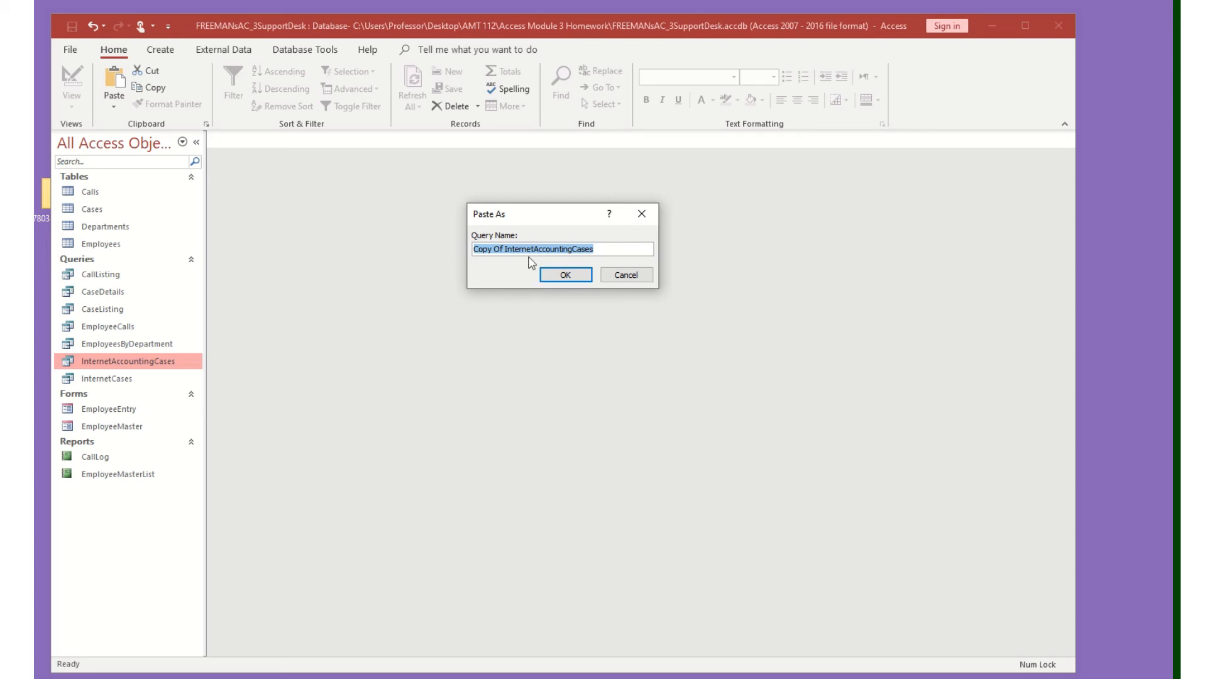
{"action": "left_click", "coordinate": [500, 249]}
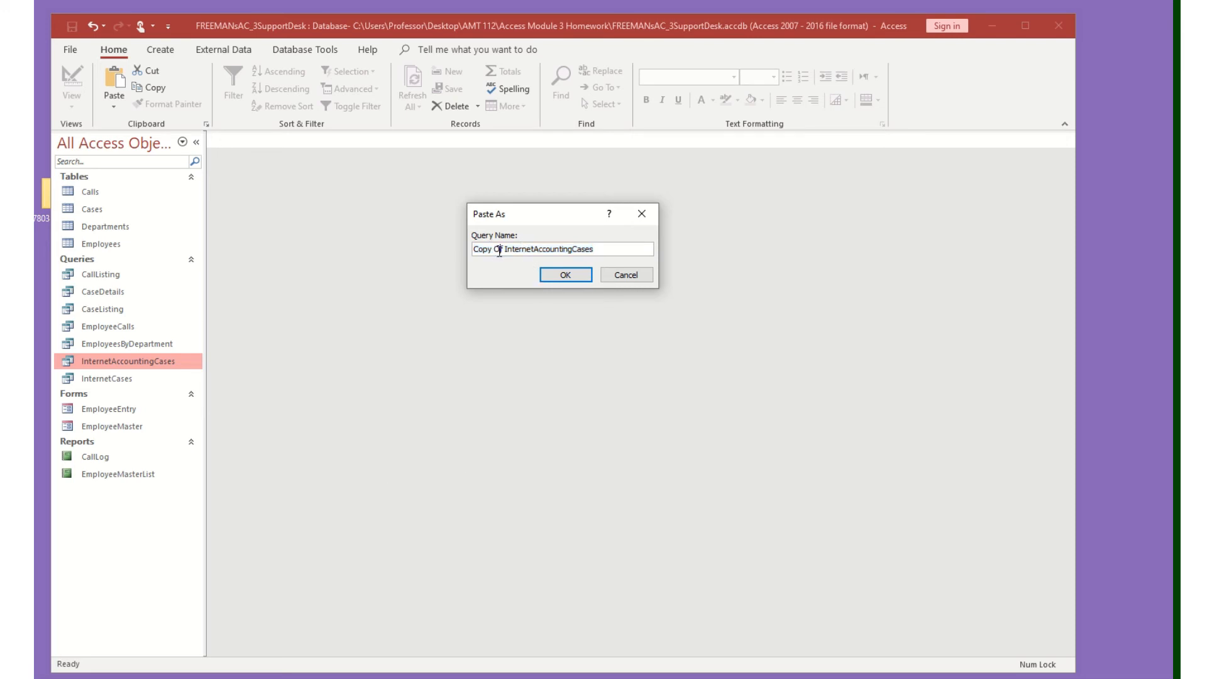
{"action": "key", "text": "BackSpace"}
{"action": "key", "text": "BackSpace"}
{"action": "key", "text": "BackSpace"}
{"action": "key", "text": "BackSpace"}
{"action": "key", "text": "BackSpace"}
{"action": "key", "text": "BackSpace"}
{"action": "key", "text": "BackSpace"}
{"action": "key", "text": "BackSpace"}
{"action": "left_click", "coordinate": [542, 249]}
{"action": "type", "text": "Production"}
{"action": "left_click", "coordinate": [581, 275]}
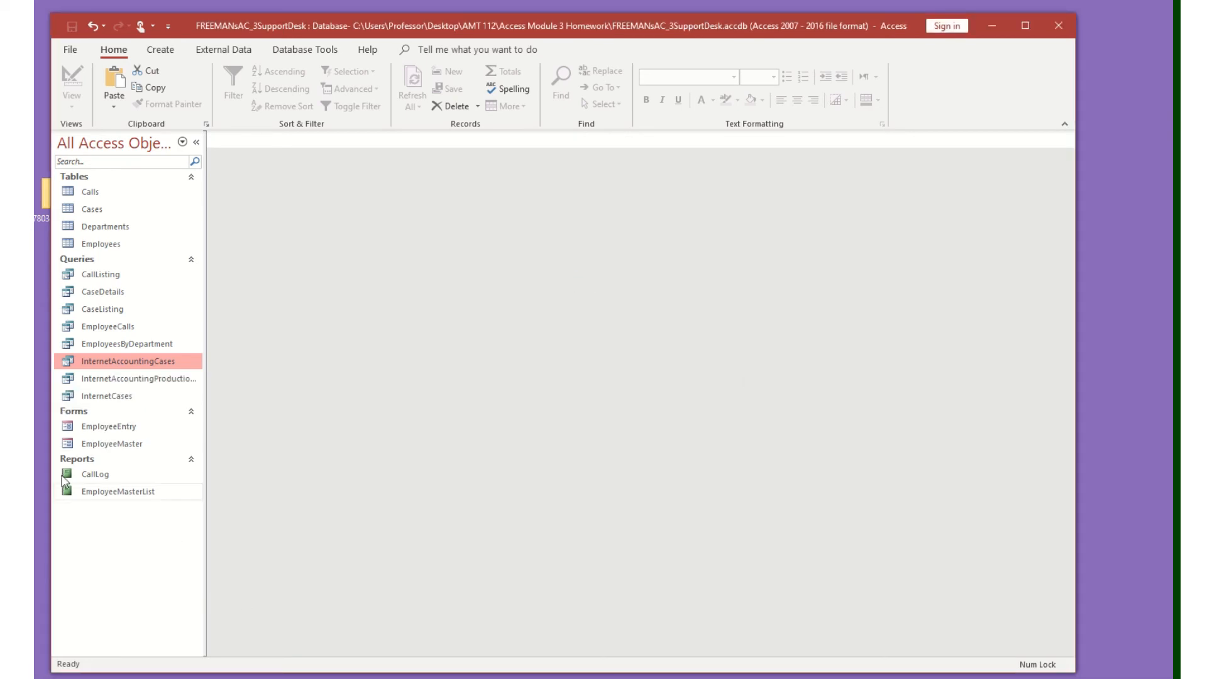
Add production as an alternative (or) Department criterion in the InternetAccountingProductionCases design and display the query's records.
{"action": "double_click", "coordinate": [155, 377]}
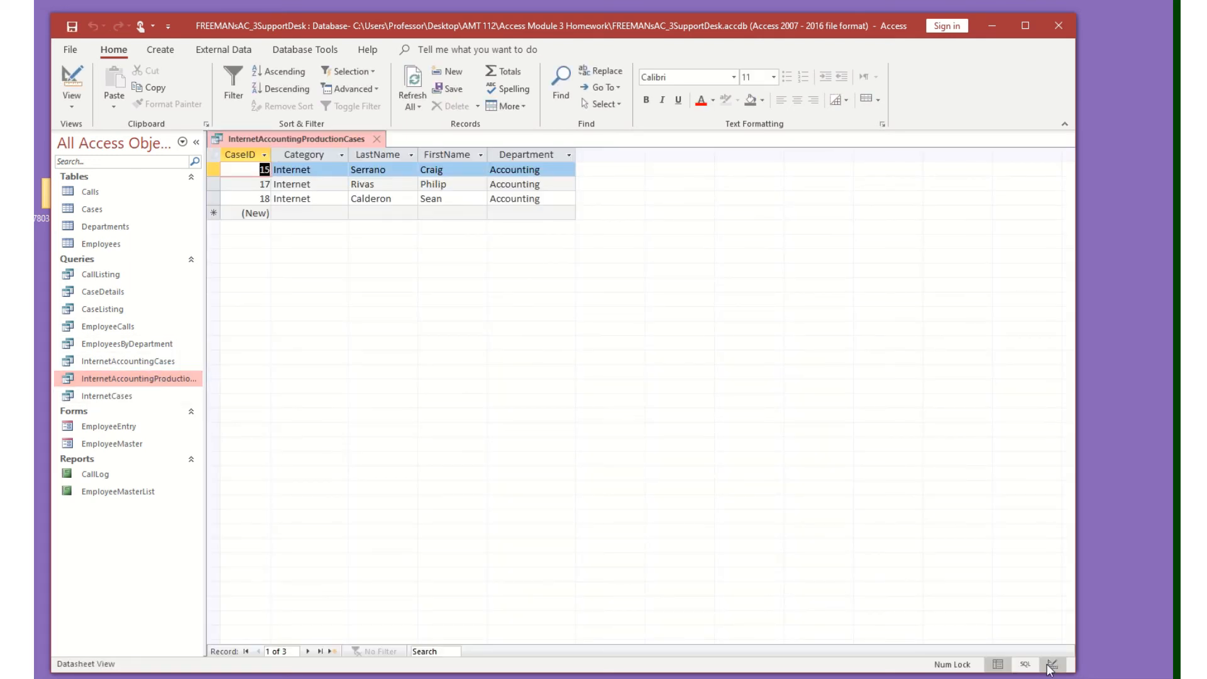
{"action": "left_click", "coordinate": [1051, 665]}
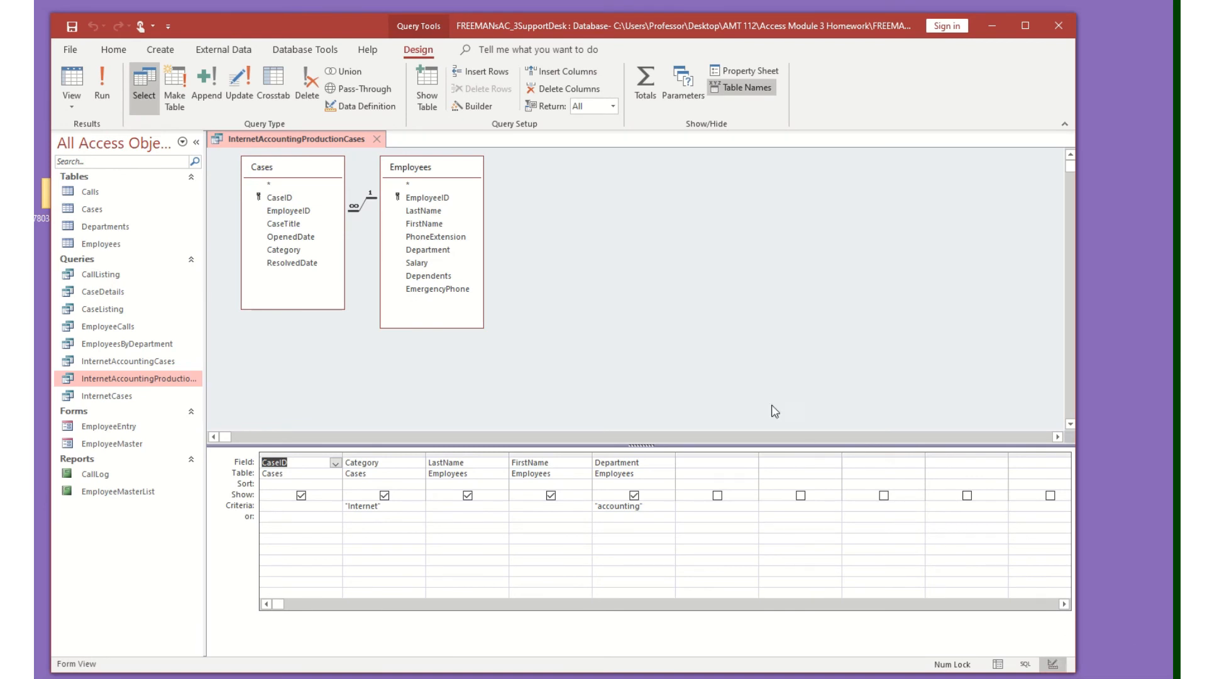
{"action": "left_click", "coordinate": [631, 514]}
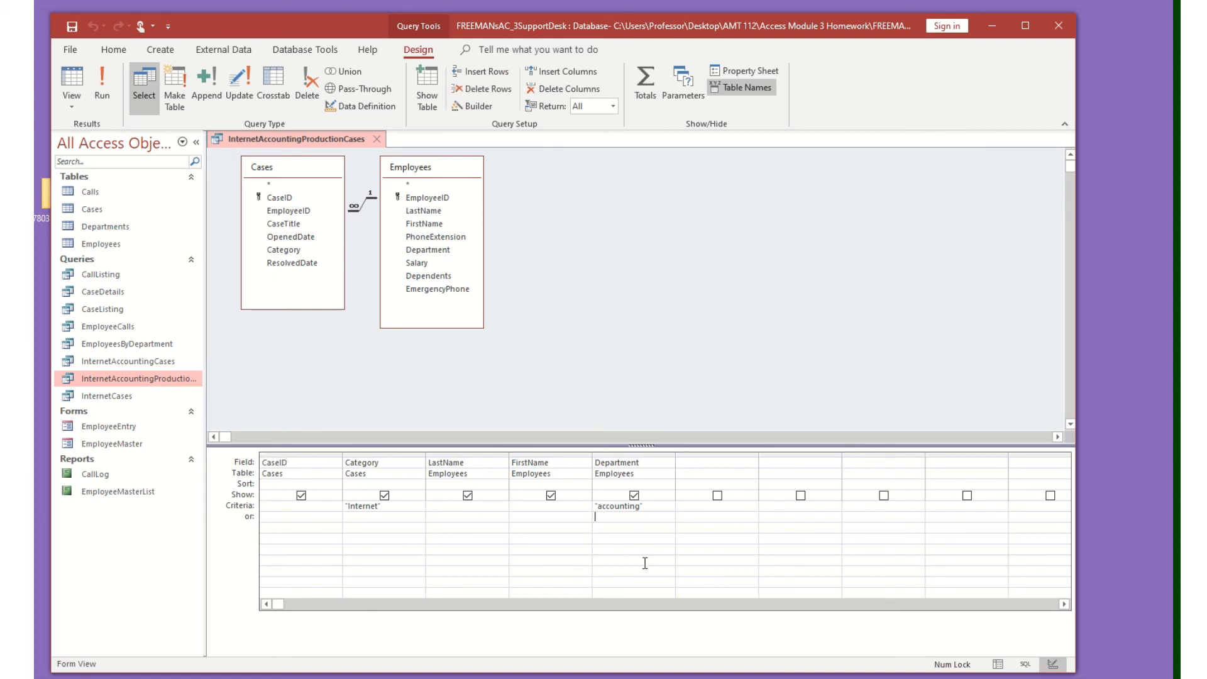
{"action": "type", "text": "production"}
{"action": "left_click", "coordinate": [998, 663]}
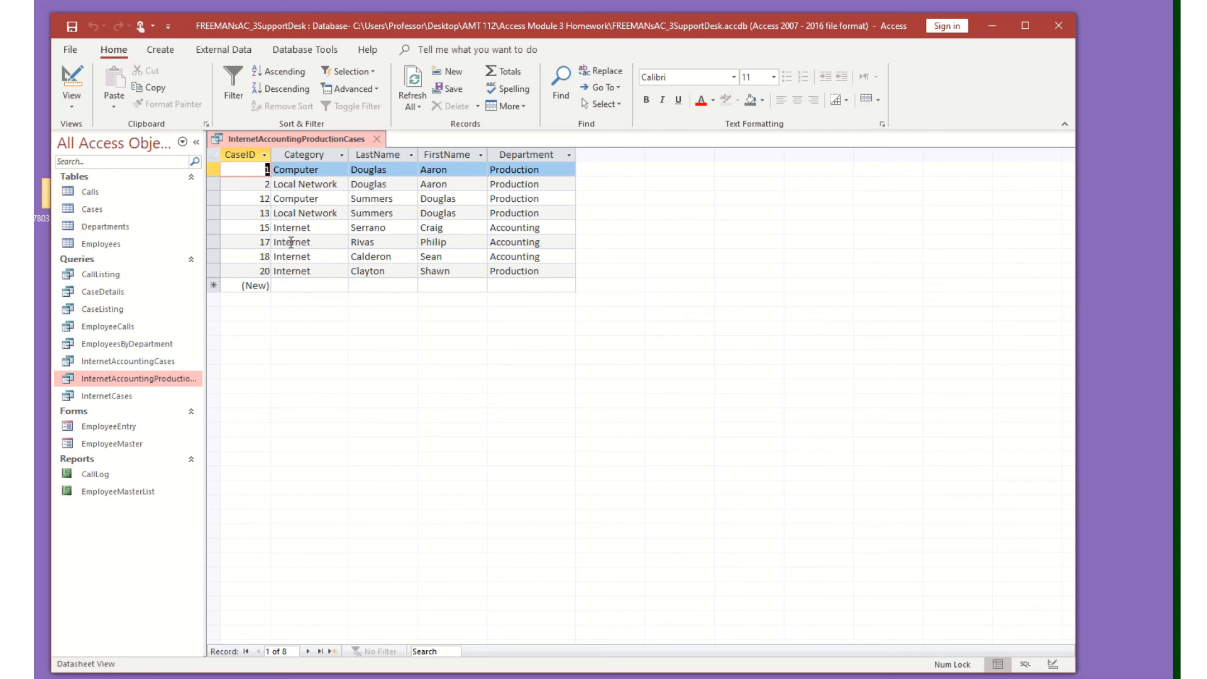
Add internet as the Category criterion on the same or row as production and display the filtered records.
{"action": "left_click", "coordinate": [1053, 665]}
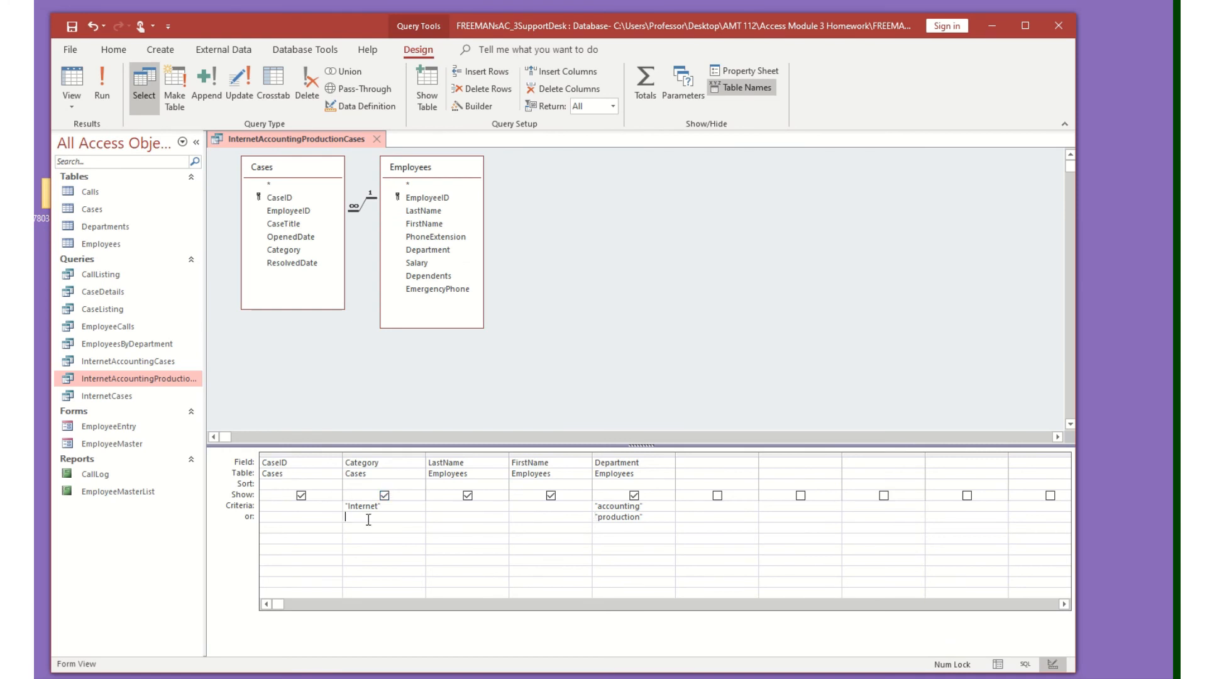
{"action": "type", "text": "internet"}
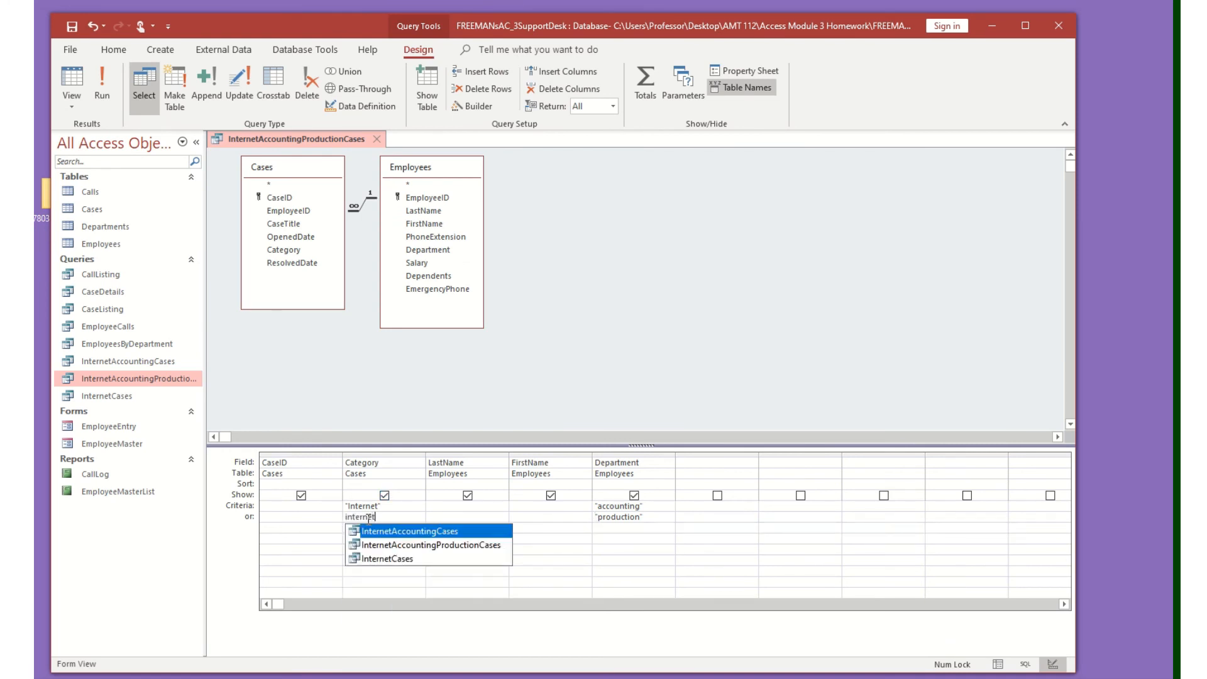
{"action": "left_click", "coordinate": [397, 508]}
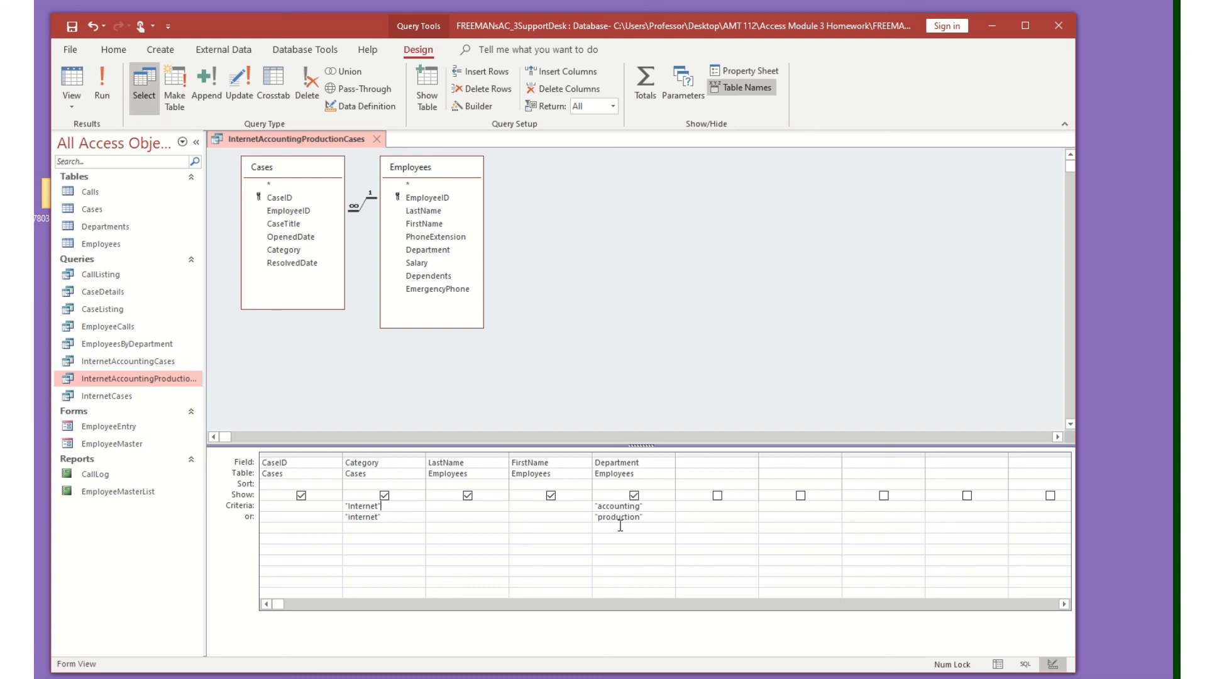
{"action": "left_click", "coordinate": [997, 664]}
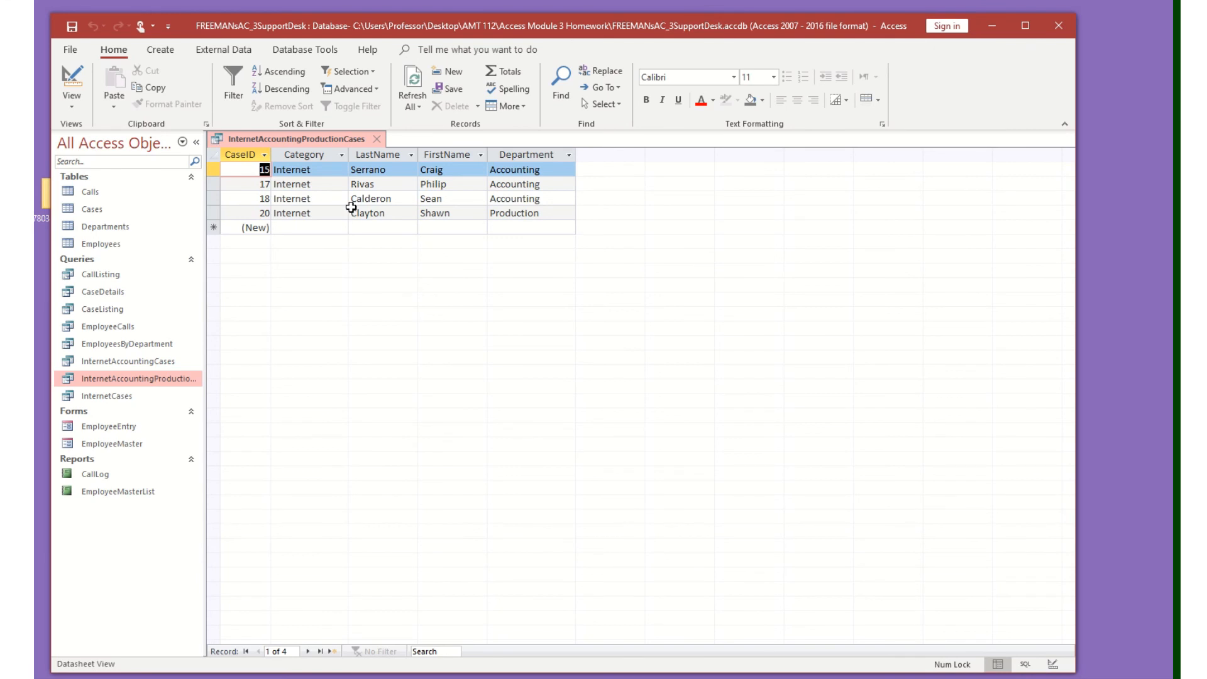